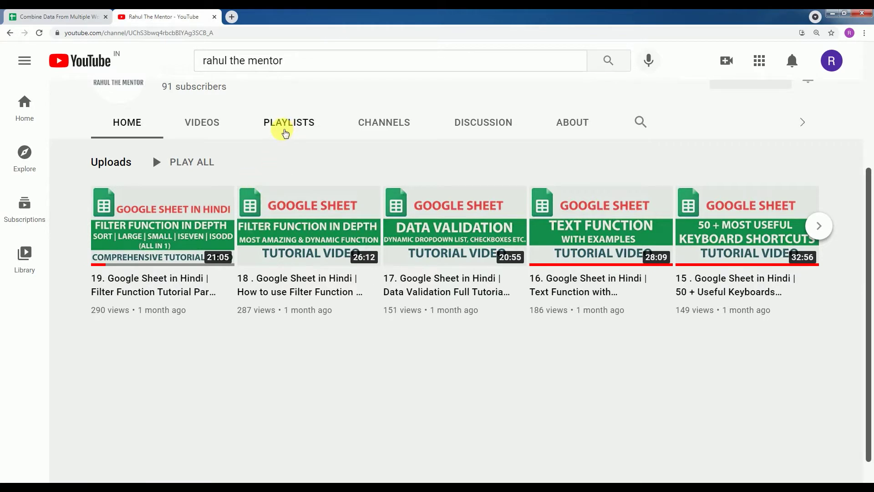
- Show the channel's Playlists tab and browse playlists like Filter Function Videos and Google Sheet All Functions
left_click(287, 129)
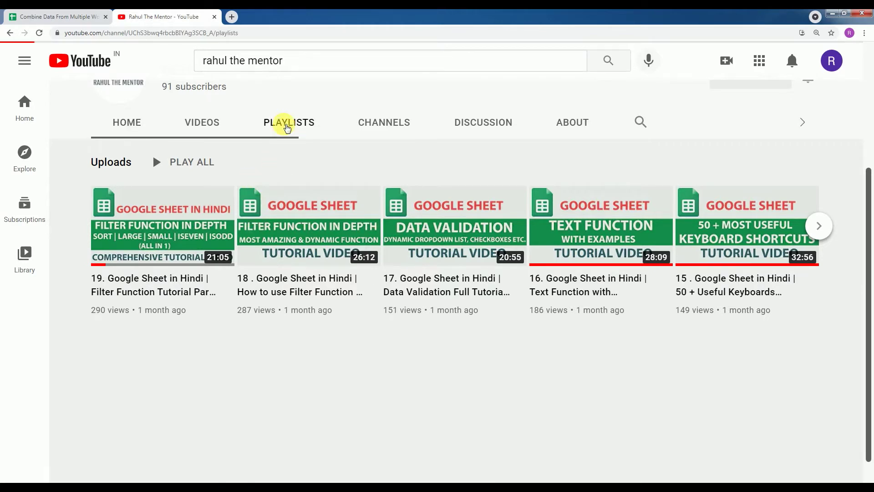
scroll(512, 342, "down", 2)
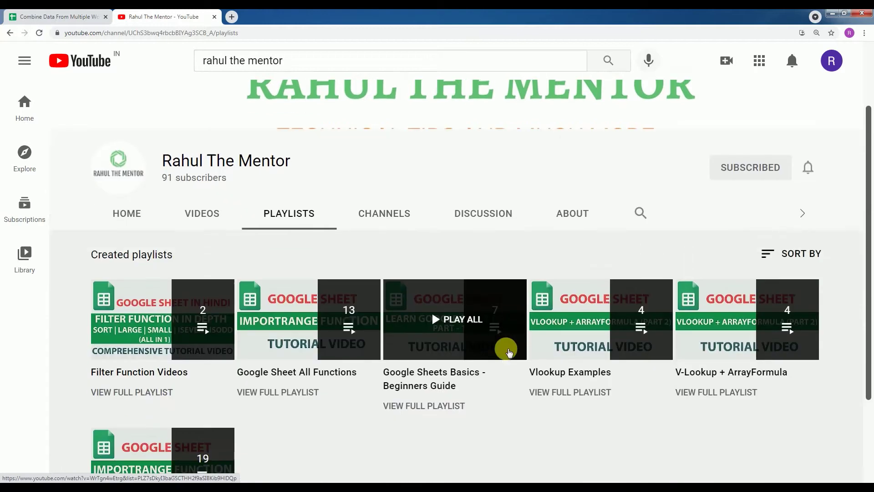
scroll(500, 390, "up", 2)
scroll(484, 390, "down", 3)
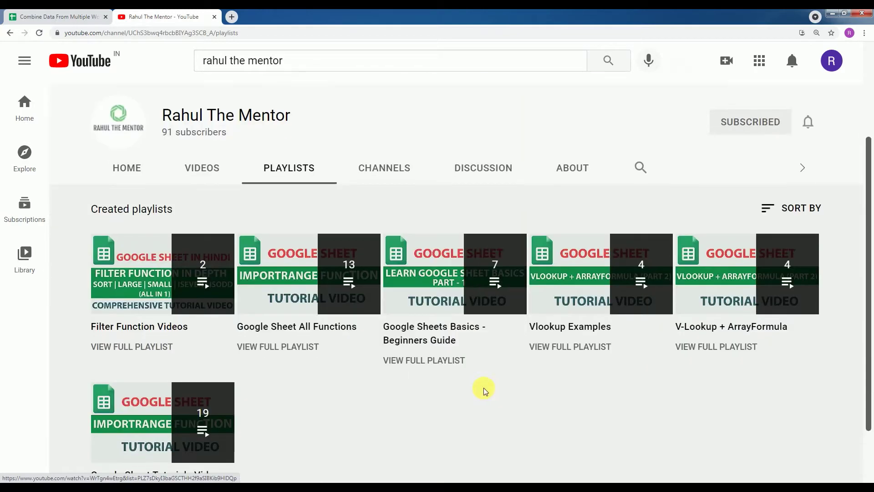
scroll(483, 389, "down", 1)
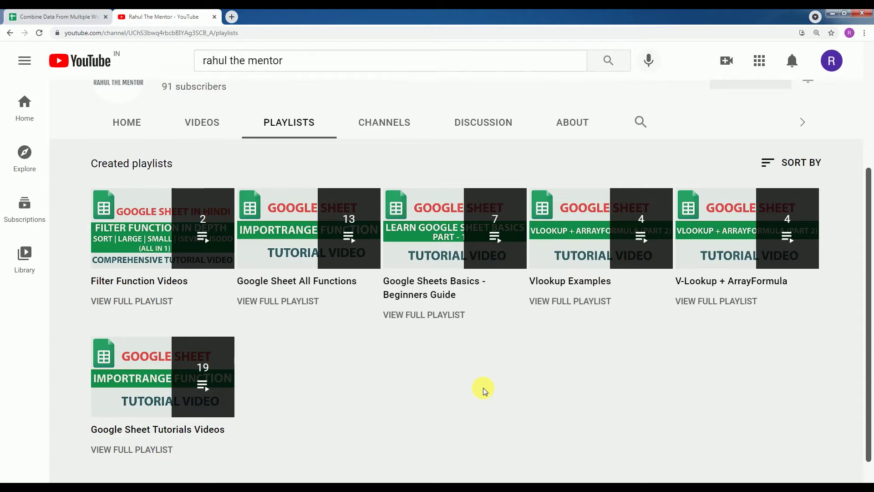
mouse_move(569, 300)
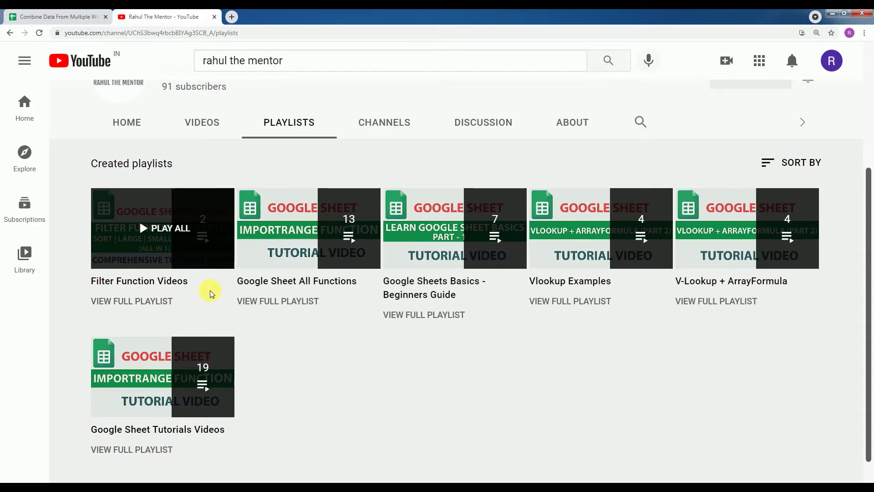
mouse_move(600, 274)
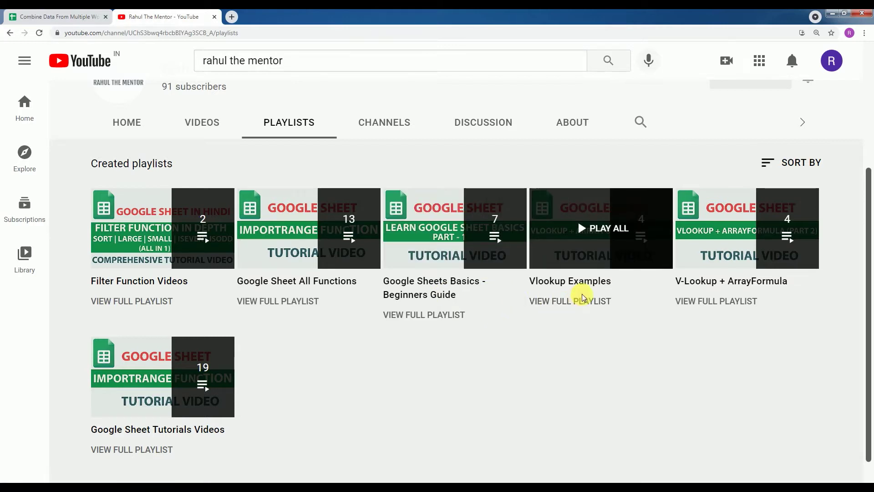
scroll(583, 297, "down", 1)
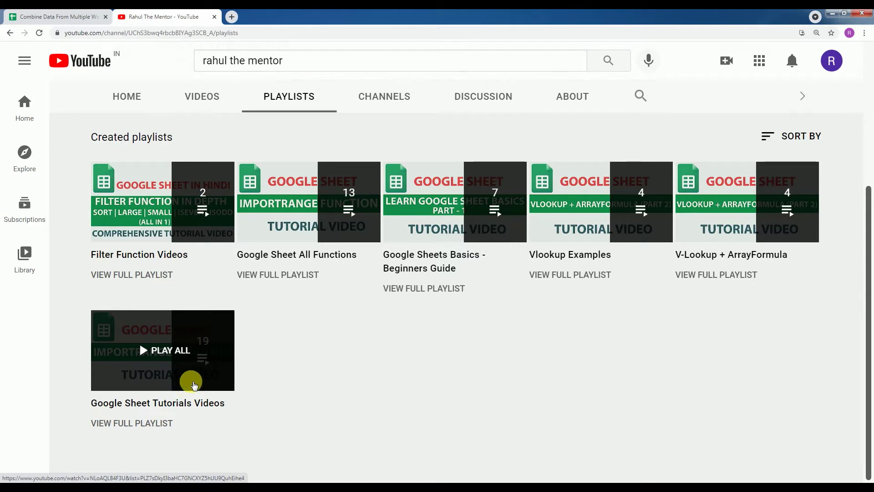
scroll(237, 337, "up", 3)
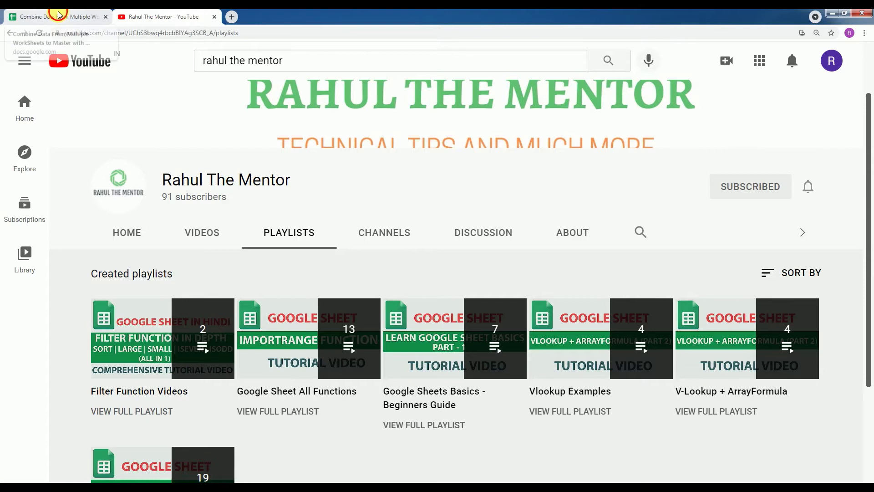
- Look through the Sales2018, Sales2019 and Sales2020 data, finishing on Master with only its five headers
left_click(58, 15)
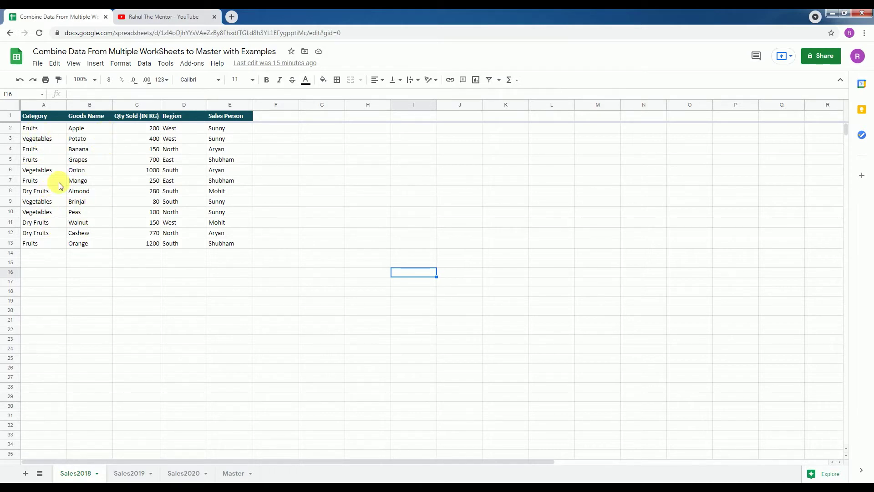
left_click(130, 473)
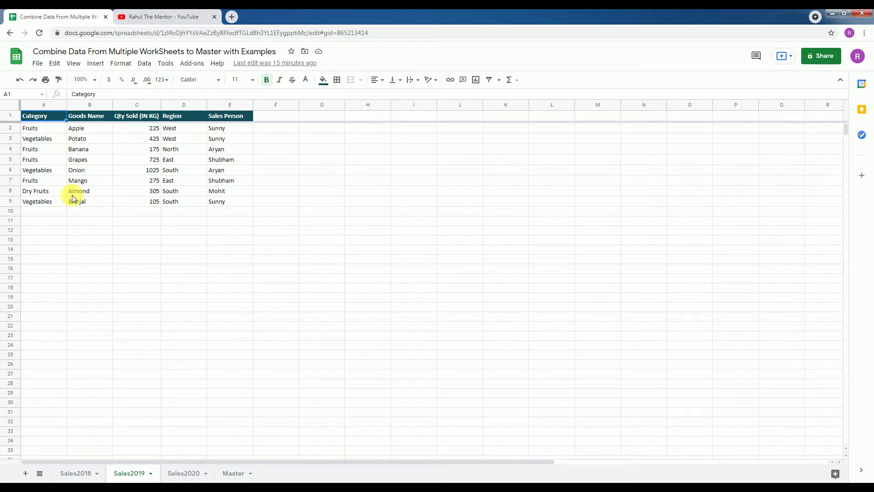
left_click(180, 473)
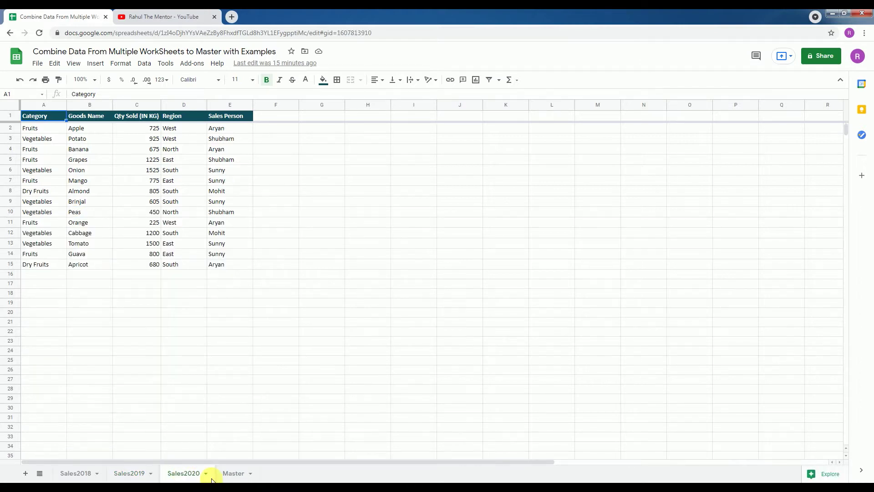
left_click(233, 473)
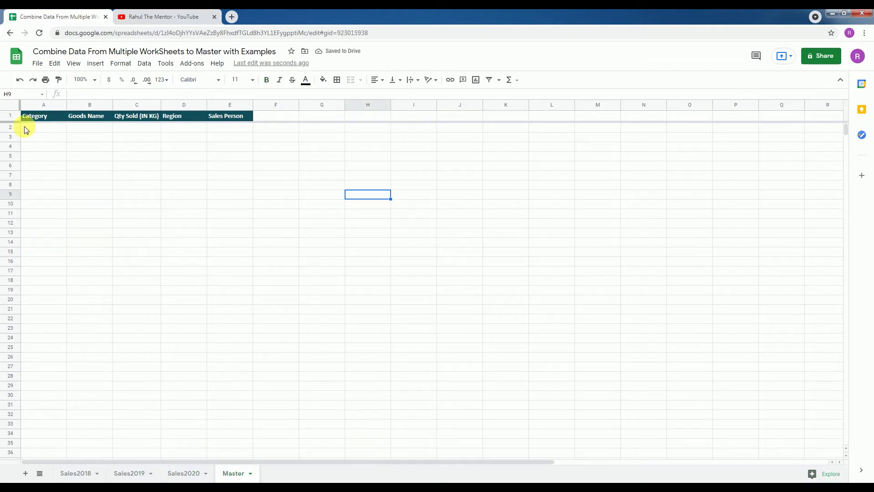
left_click(39, 128)
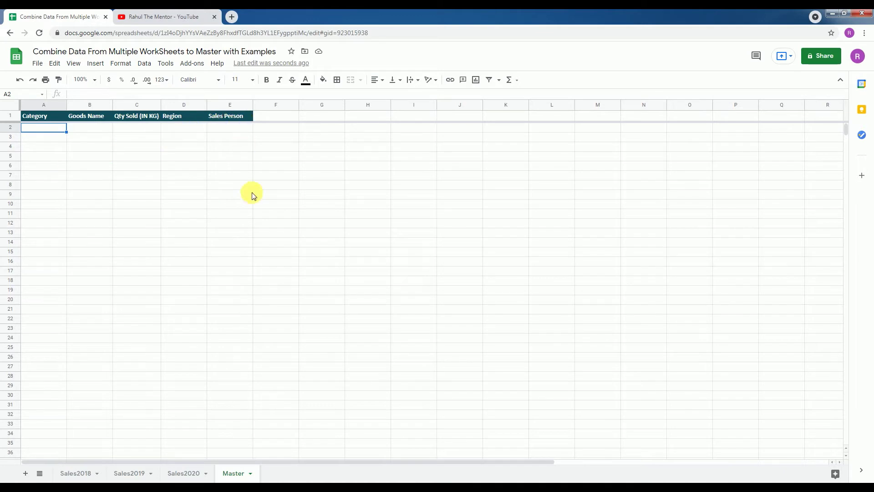
left_click(83, 473)
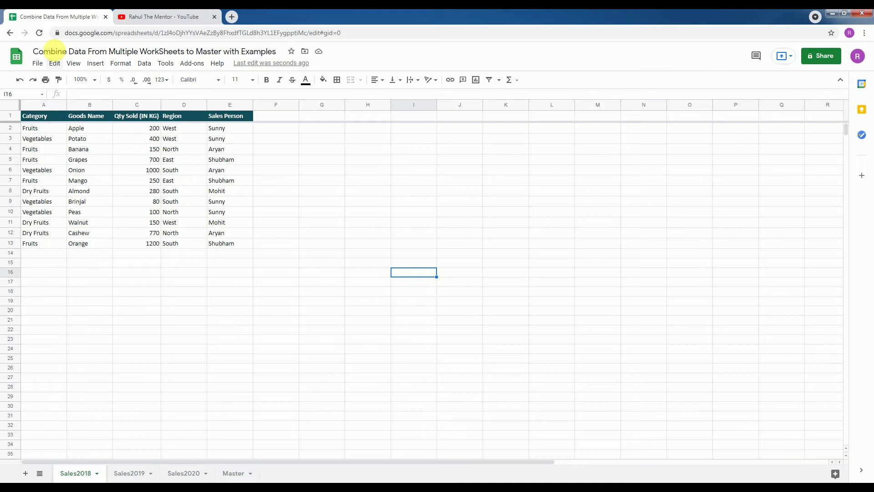
left_click(145, 473)
left_click(182, 473)
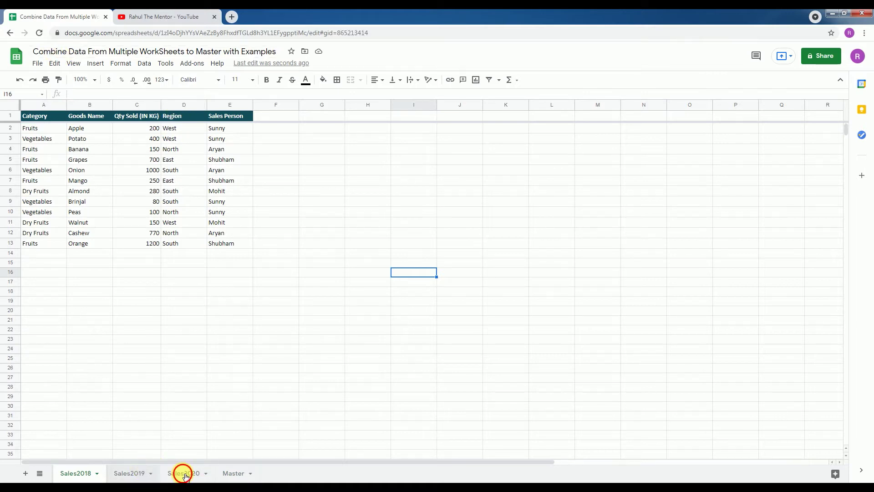
left_click(230, 475)
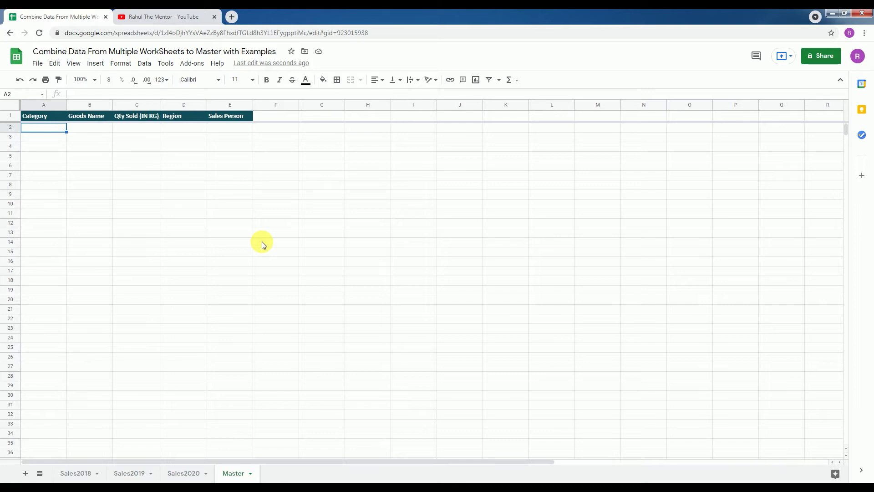
left_click(185, 17)
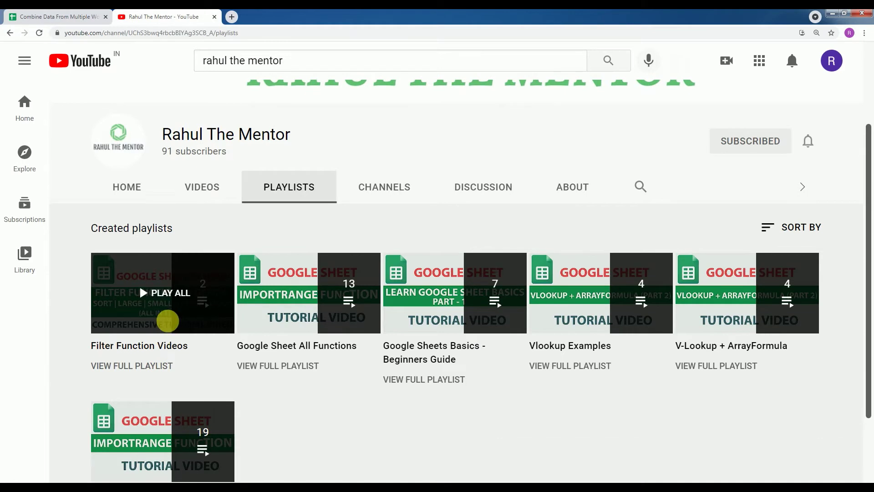
left_click(53, 17)
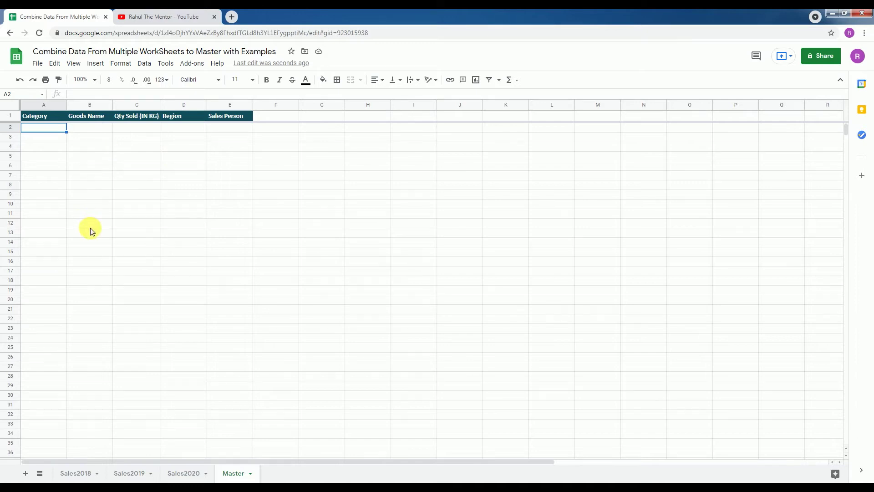
- Glance at Sales2018, then begin the array formula ={ in Master cell A2
left_click(88, 476)
left_click(234, 474)
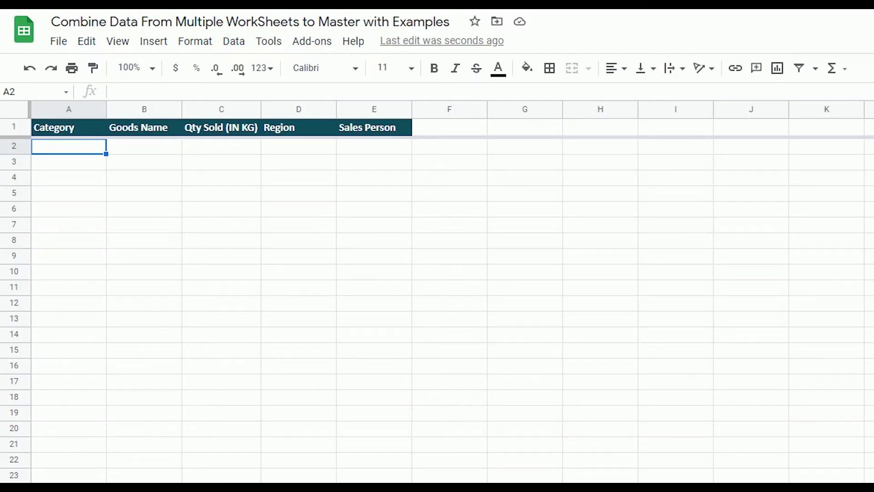
type("={")
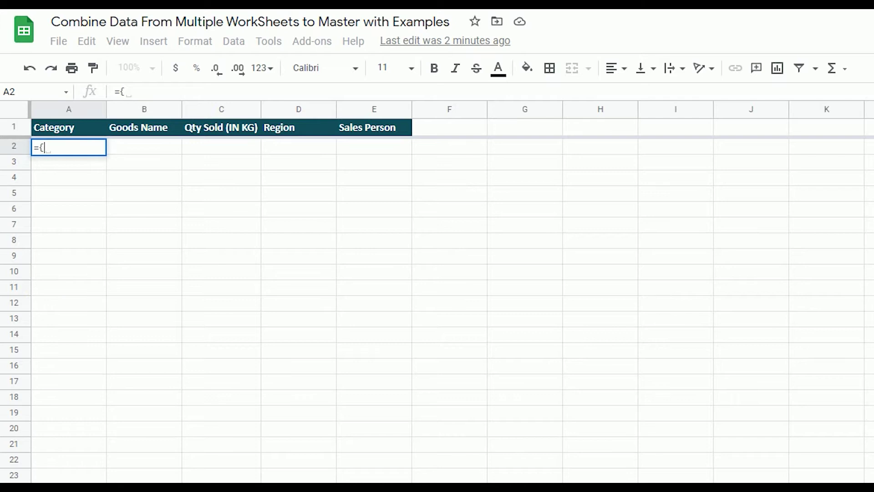
- Complete A2's formula as ={Sales2018!A2:E13} by selecting the Sales2018 range, and enter it
left_click(210, 476)
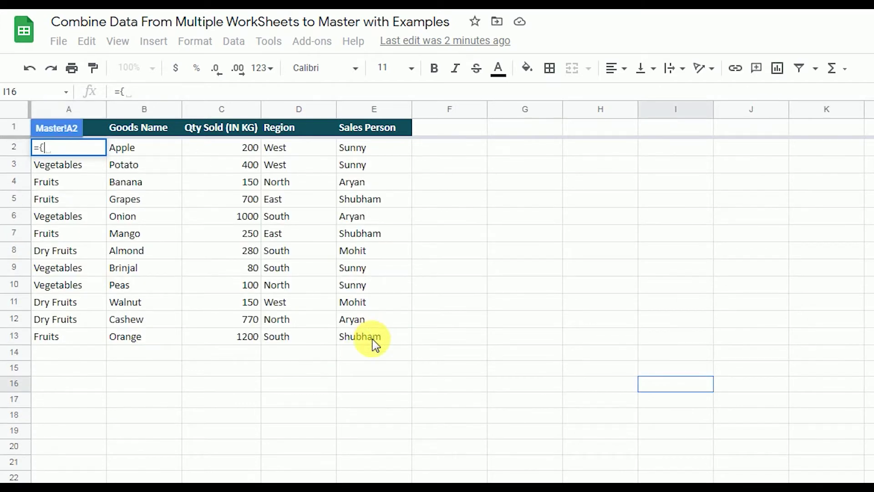
mouse_move(372, 340)
left_mouse_down()
mouse_move(225, 146)
mouse_move(46, 138)
left_mouse_up()
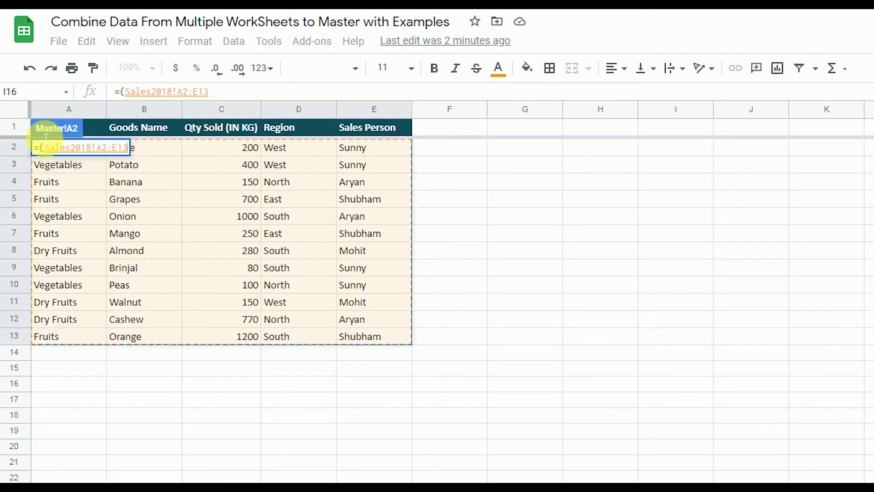
type("}")
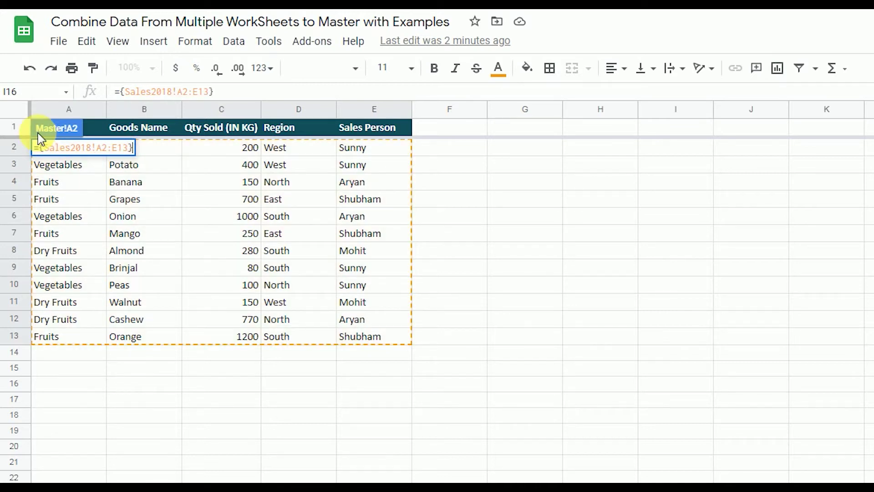
key("Return")
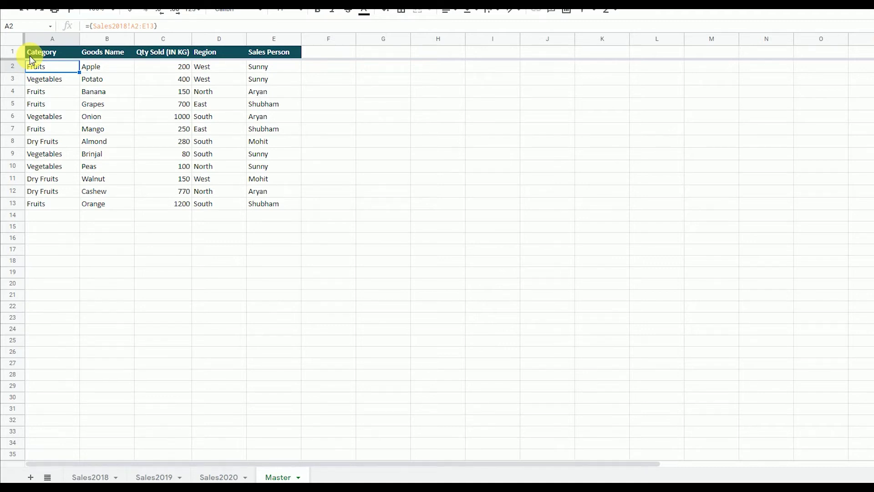
left_click(147, 478)
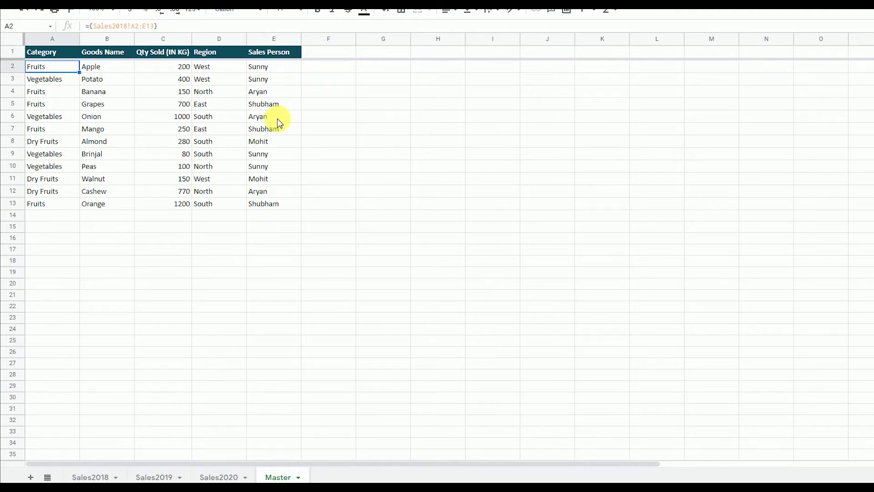
left_click(95, 473)
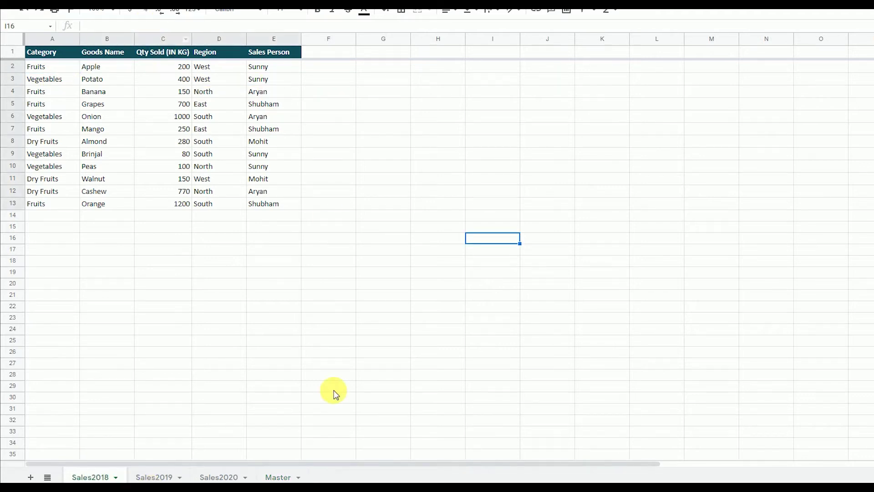
left_click(278, 476)
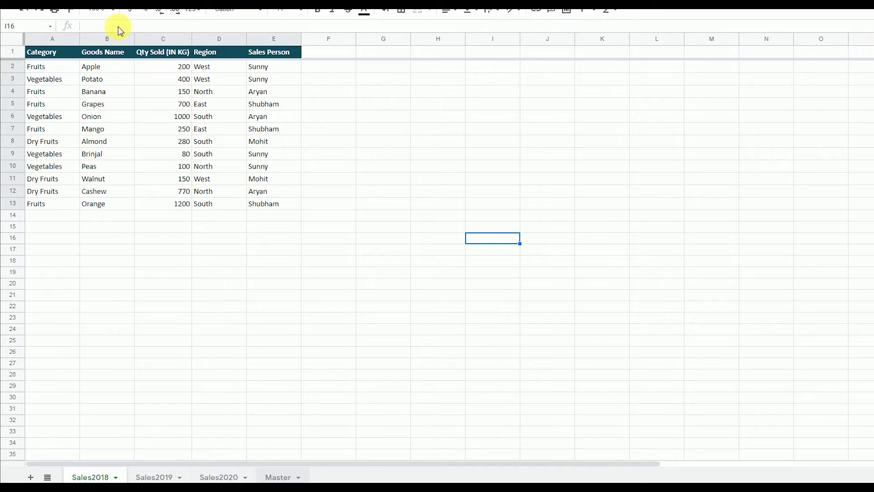
left_click(153, 477)
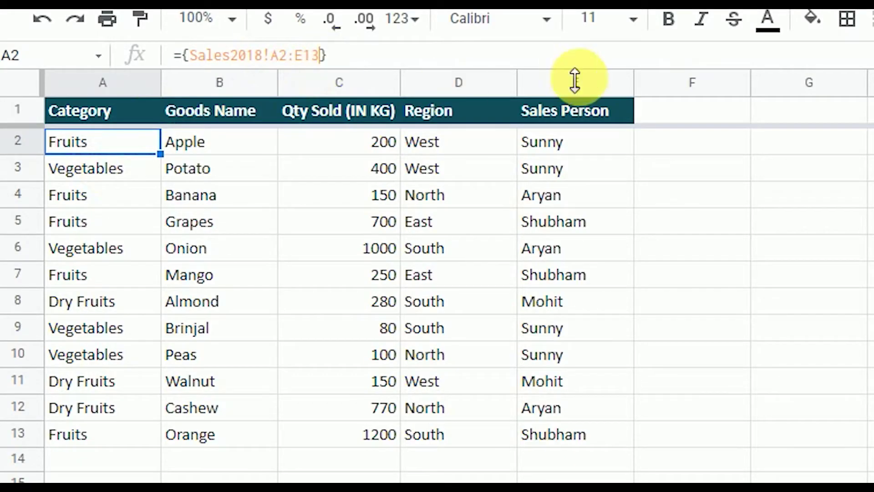
- Append the Sales2019!A2:E9 rows to the A2 array formula after a semicolon
key("F2")
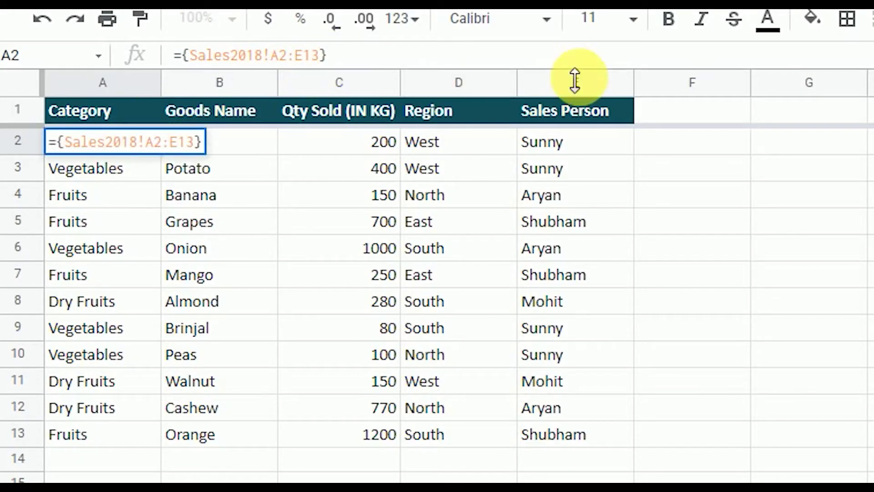
type(";")
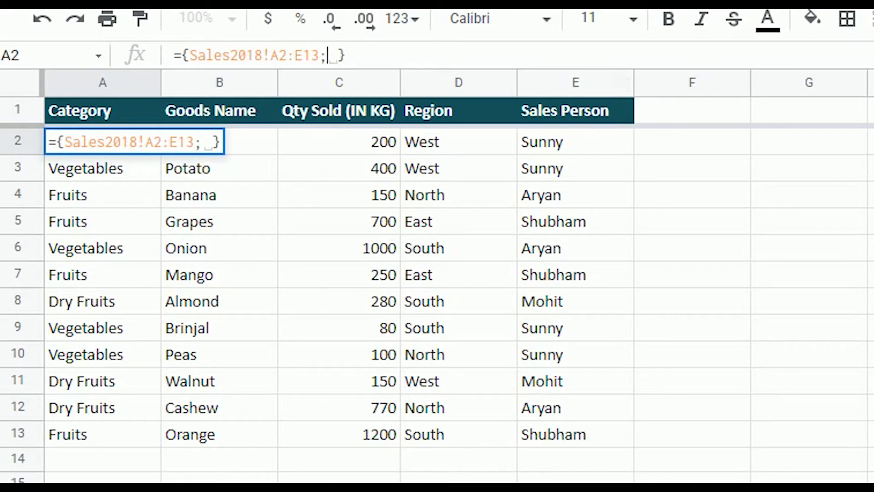
mouse_move(559, 329)
left_mouse_down()
mouse_move(553, 151)
mouse_move(45, 144)
left_mouse_up()
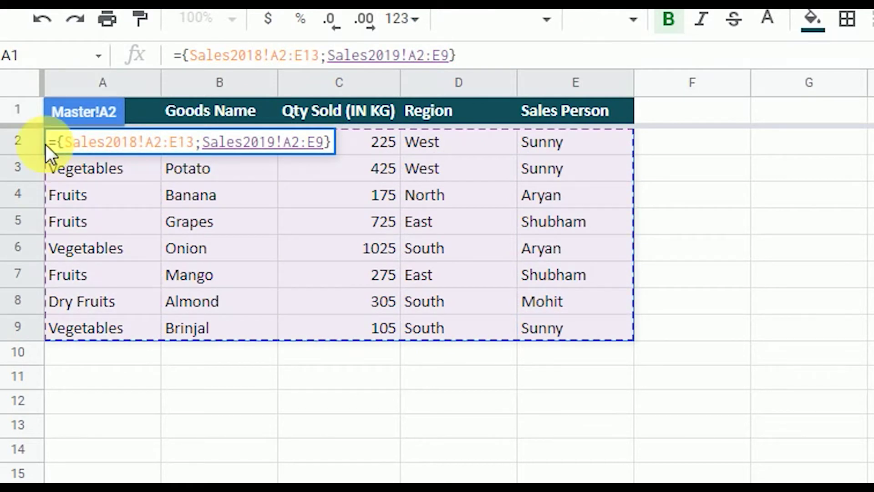
key("Return")
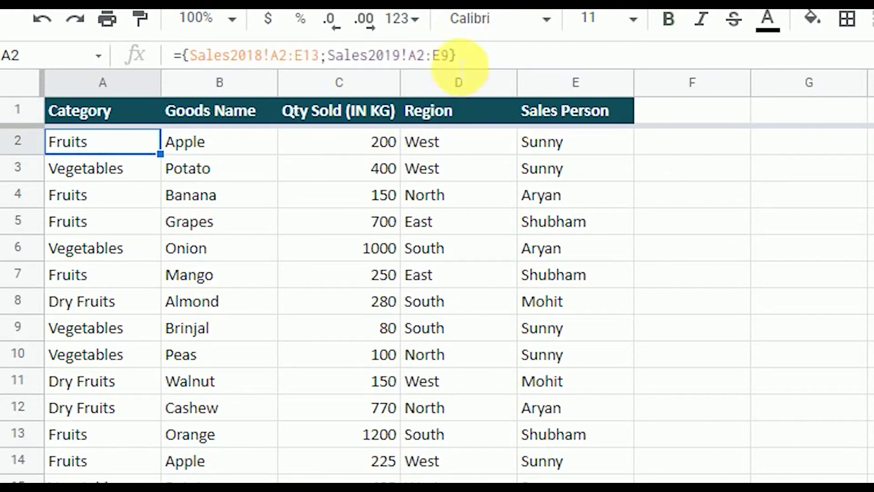
- Append Sales2020!A2:E15 after another semicolon so the formula stacks all three years
key("F2")
type(";")
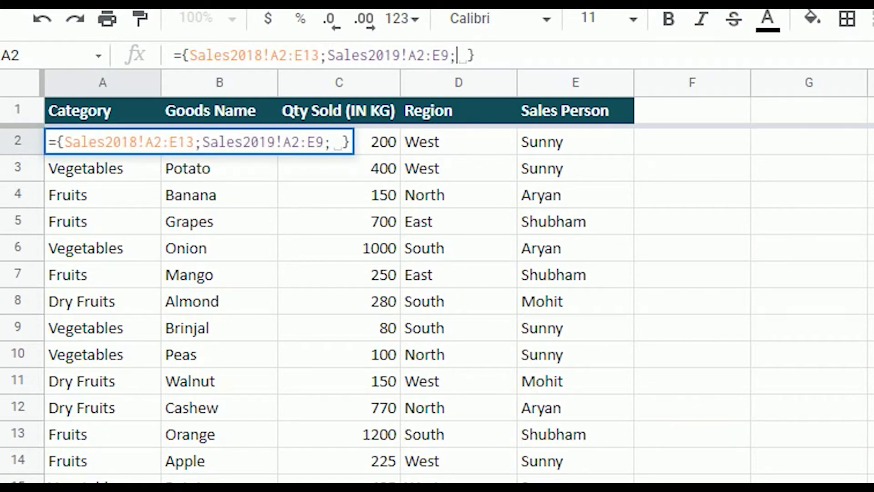
left_click(546, 487)
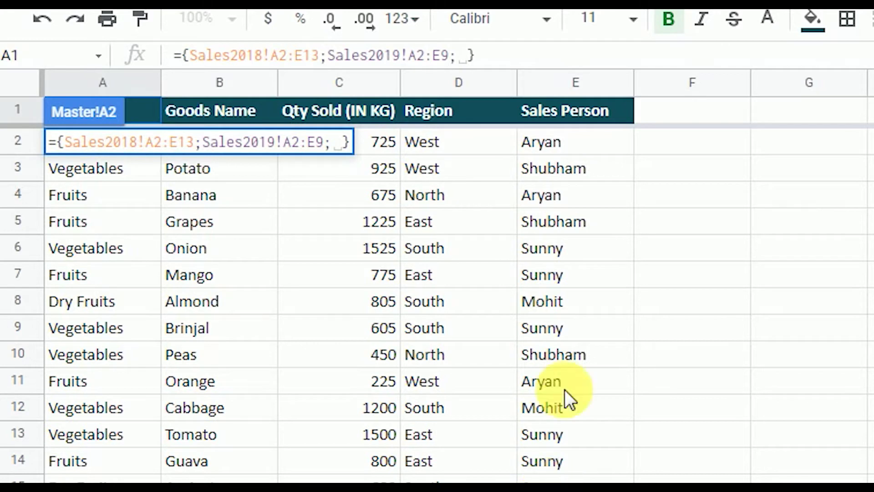
left_click_drag(570, 484, 460, 157)
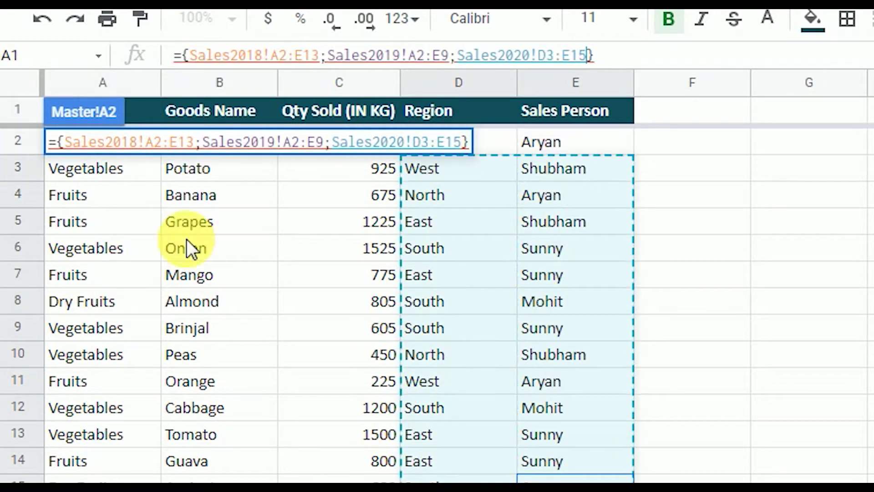
left_click_drag(186, 239, 1, 117)
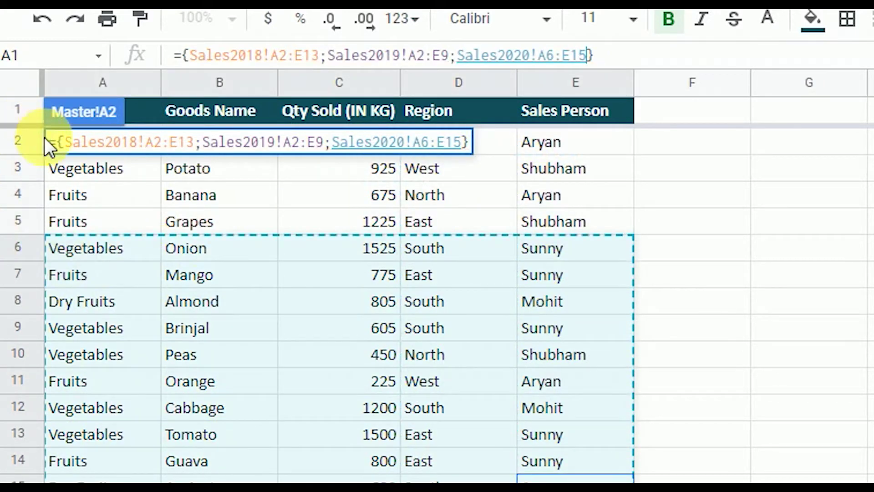
left_click_drag(45, 138, 103, 129)
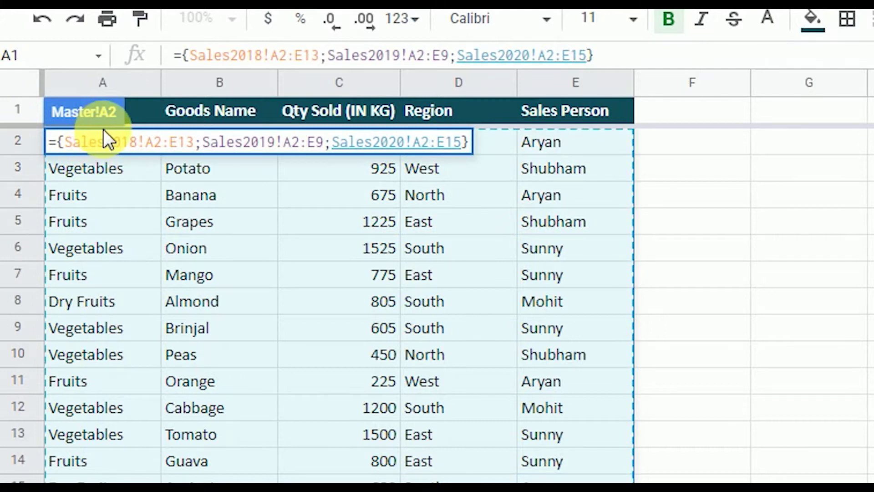
key("Return")
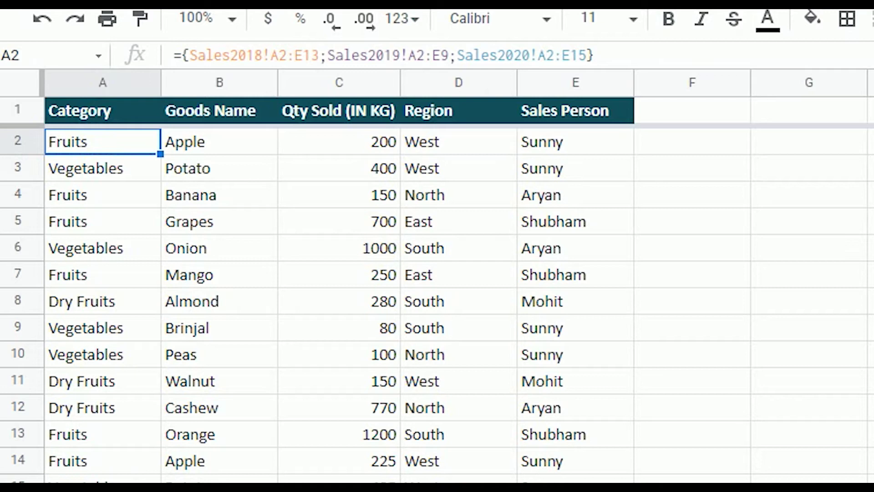
- Jump to the end of the combined data and back to A2 to check its extent
key("ctrl+Down")
key("Down")
key("Up")
key("ctrl+Up")
key("Down")
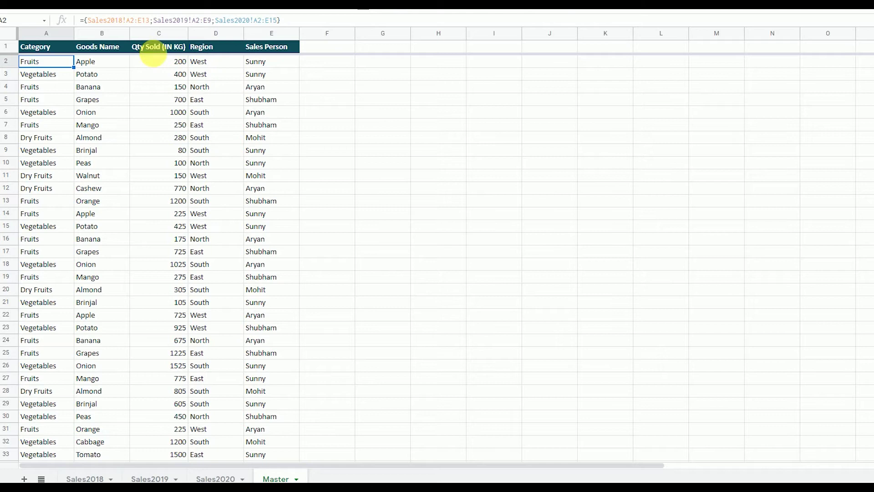
mouse_move(159, 33)
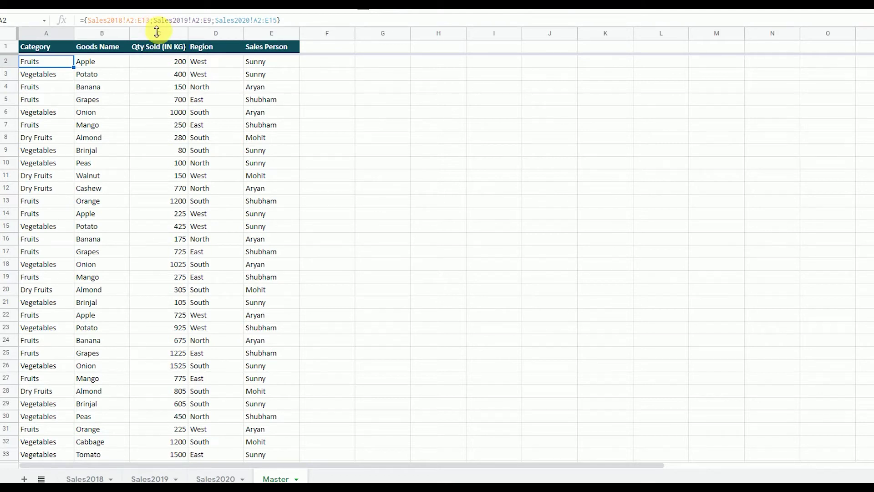
- Make the formula bar taller so the full stacked formula shows, then return to Master
left_click_drag(156, 28, 157, 58)
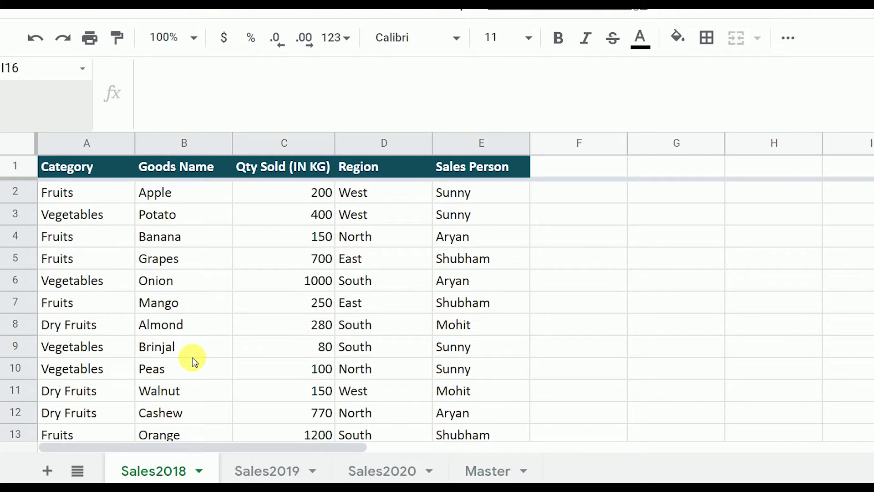
scroll(234, 370, "down", 2)
scroll(234, 371, "down", 3)
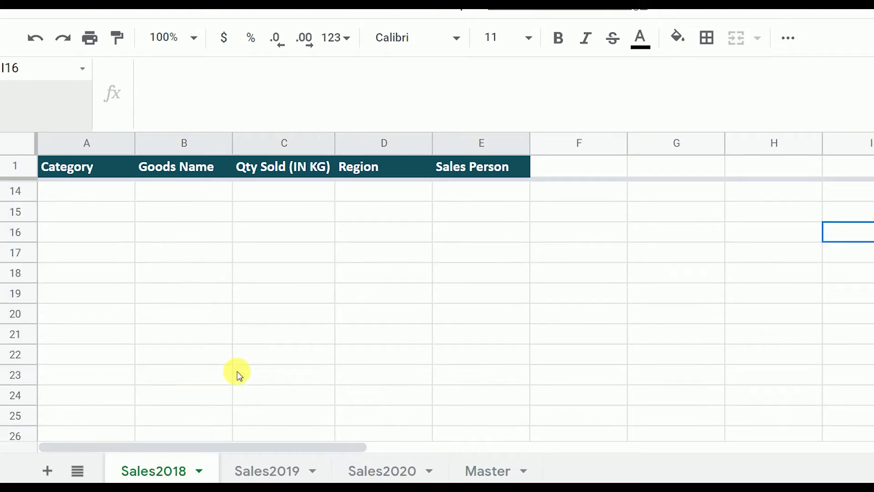
scroll(234, 371, "up", 2)
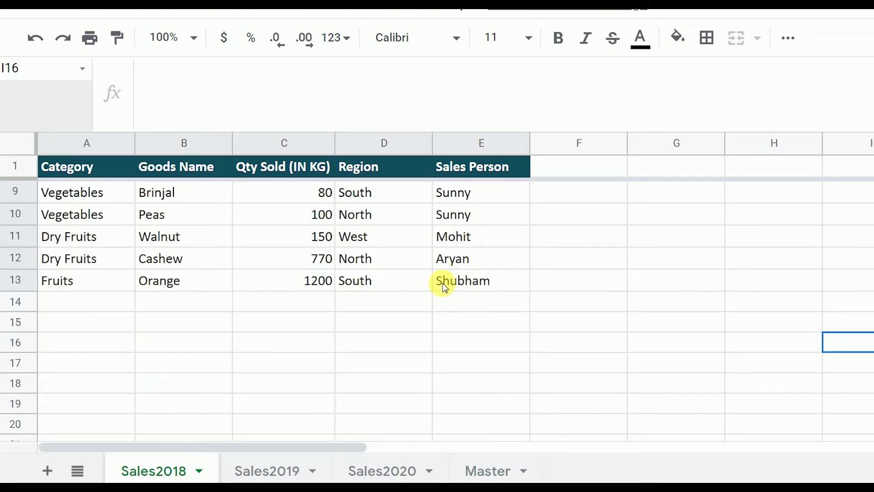
left_click(465, 469)
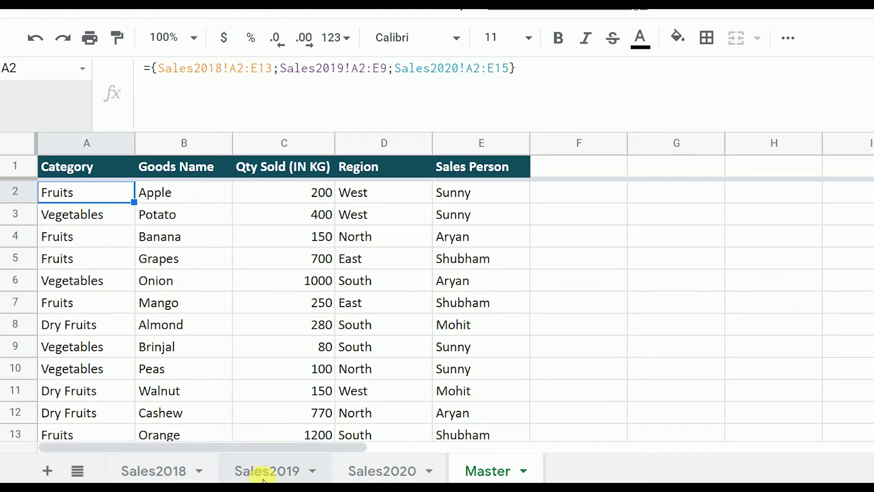
- Review the Sales2019 and Sales2020 source rows
left_click(264, 474)
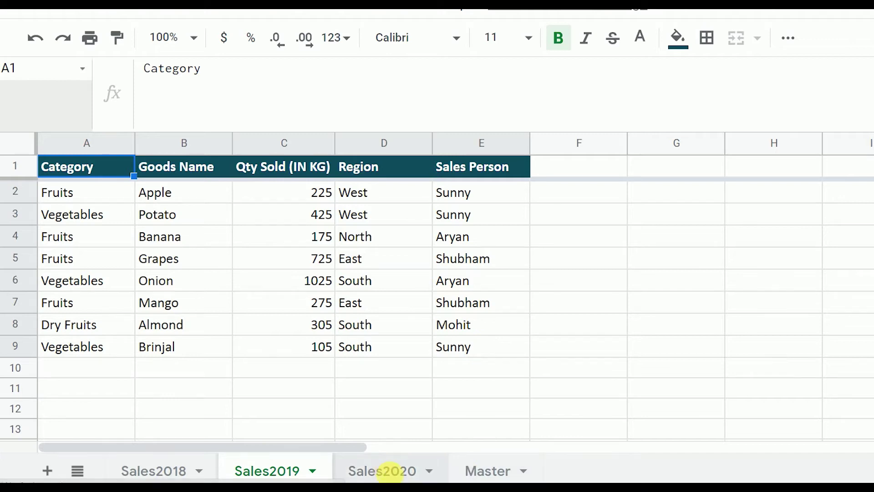
left_click(384, 473)
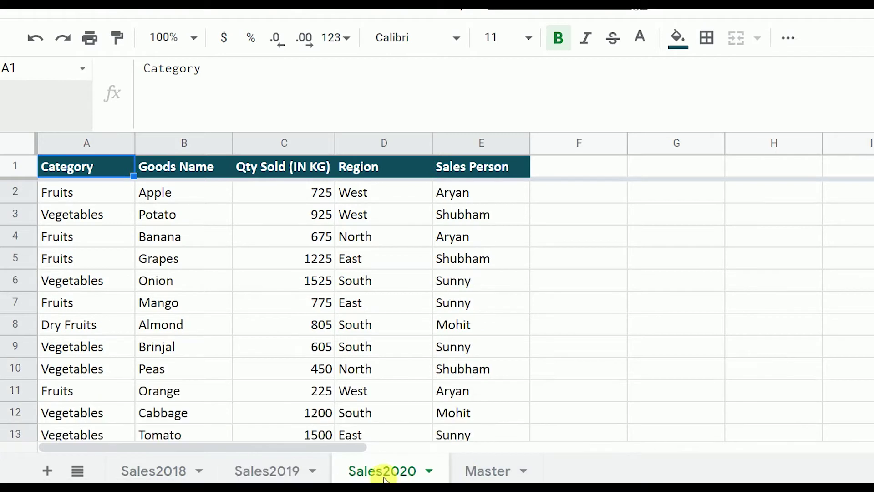
left_click(69, 199)
scroll(166, 302, "down", 2)
scroll(205, 296, "down", 3)
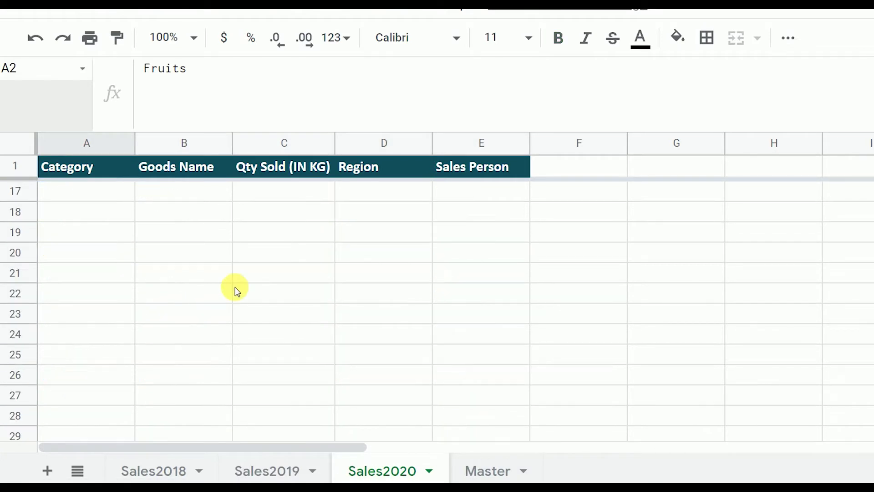
scroll(235, 290, "up", 2)
- Back on Master, inspect the A2 formula and scroll to confirm rows end at Apricot in row 35
left_click(481, 474)
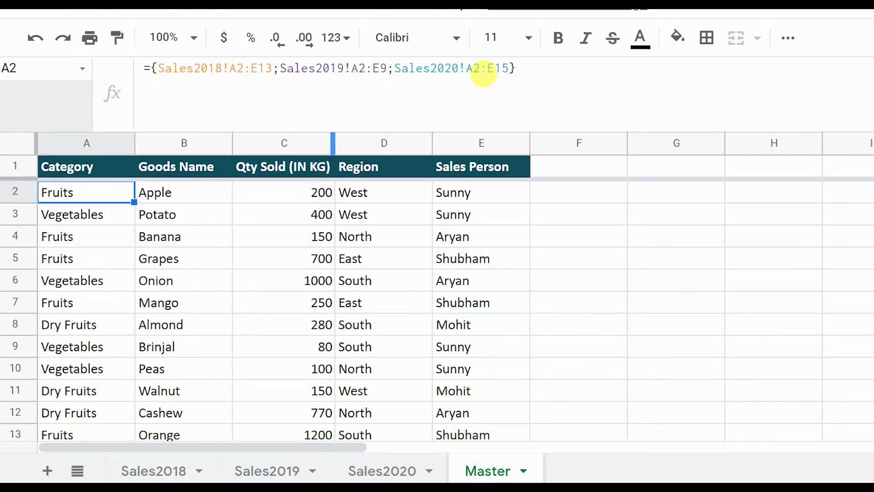
left_click(482, 69)
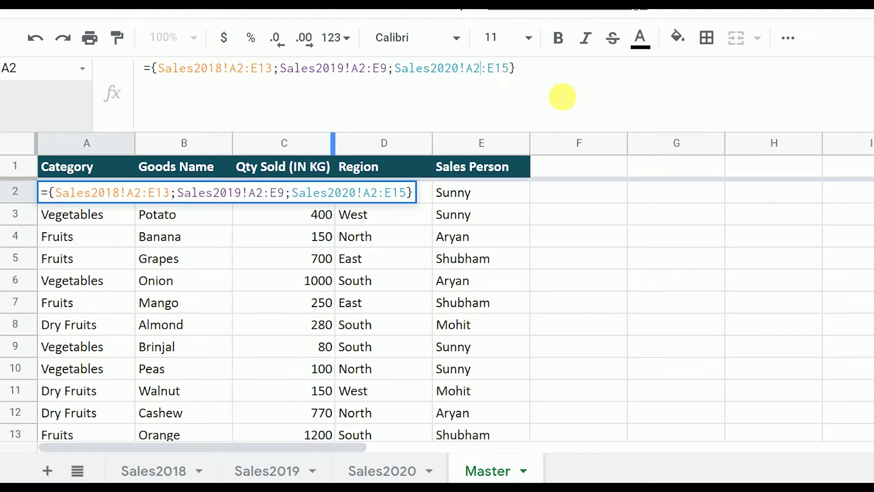
left_click(484, 200)
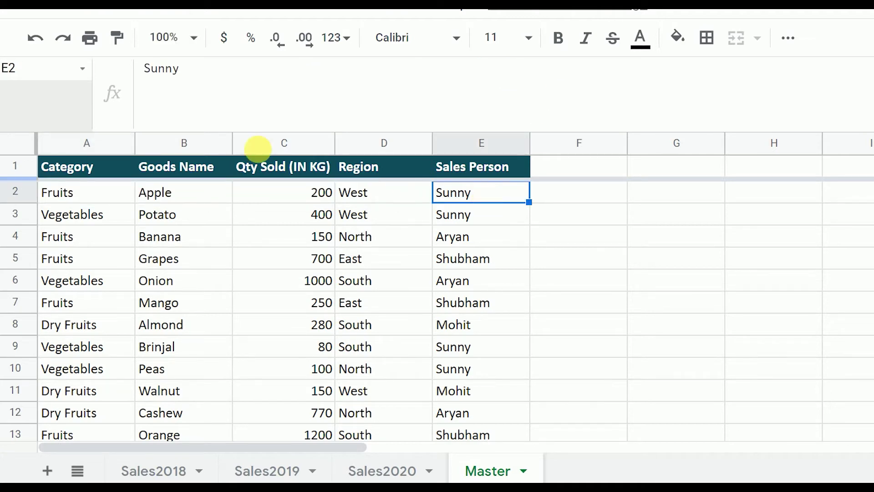
left_click(71, 193)
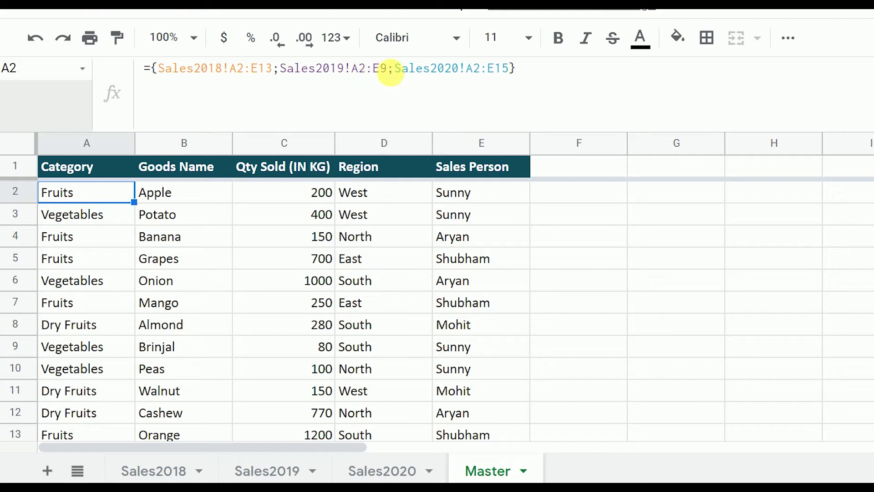
scroll(458, 287, "down", 3)
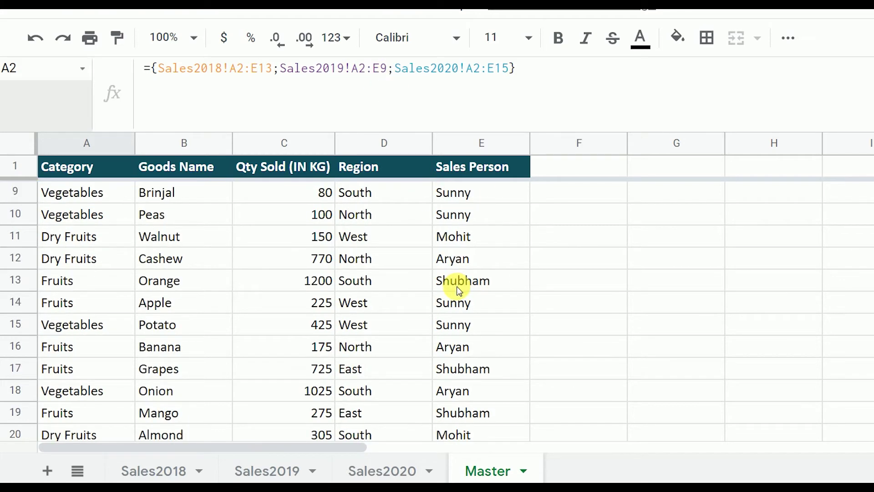
scroll(458, 290, "down", 1)
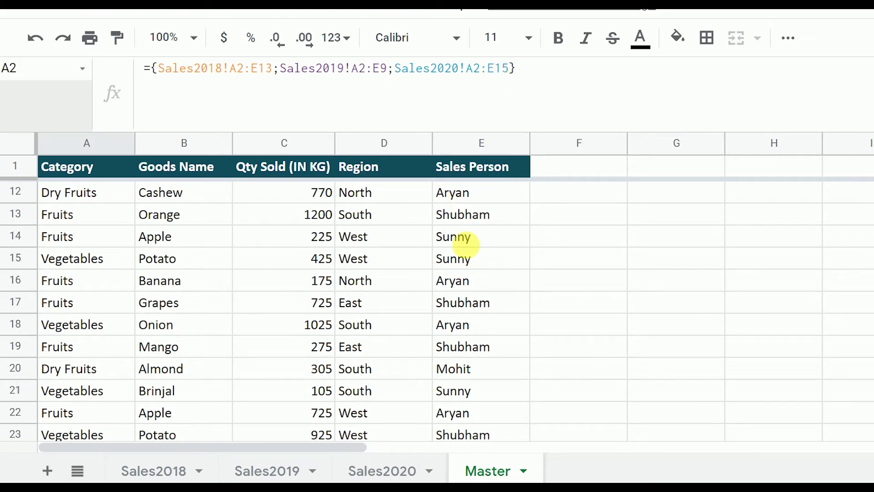
scroll(460, 273, "down", 1)
scroll(455, 301, "down", 5)
scroll(455, 309, "down", 4)
scroll(410, 295, "up", 2)
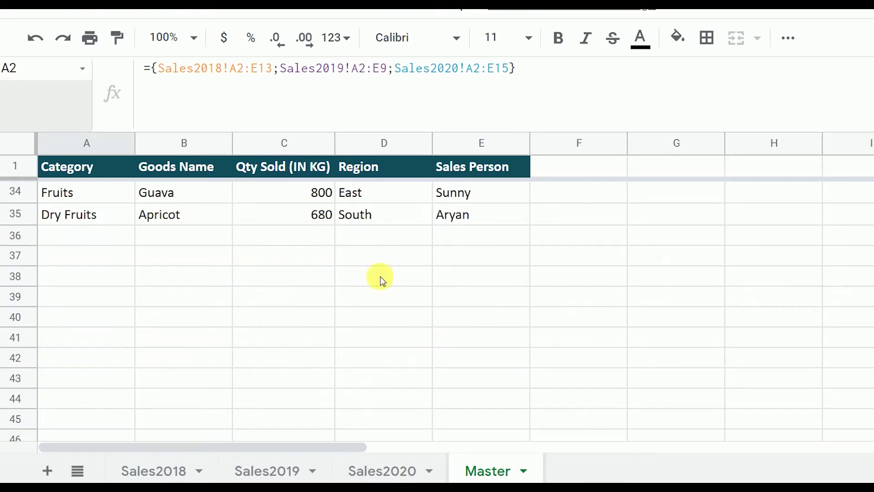
- Copy Sales2020's Guava row 14 into the empty row 16
left_click(388, 470)
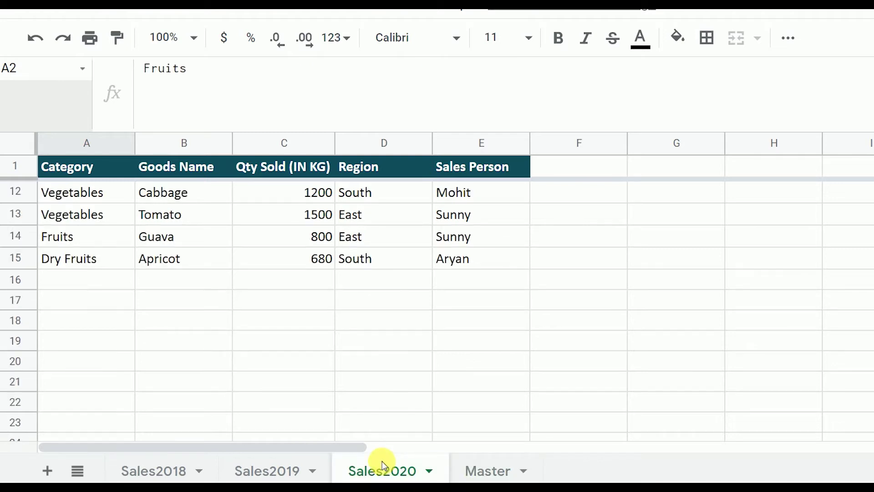
left_click(58, 265)
left_click(57, 236)
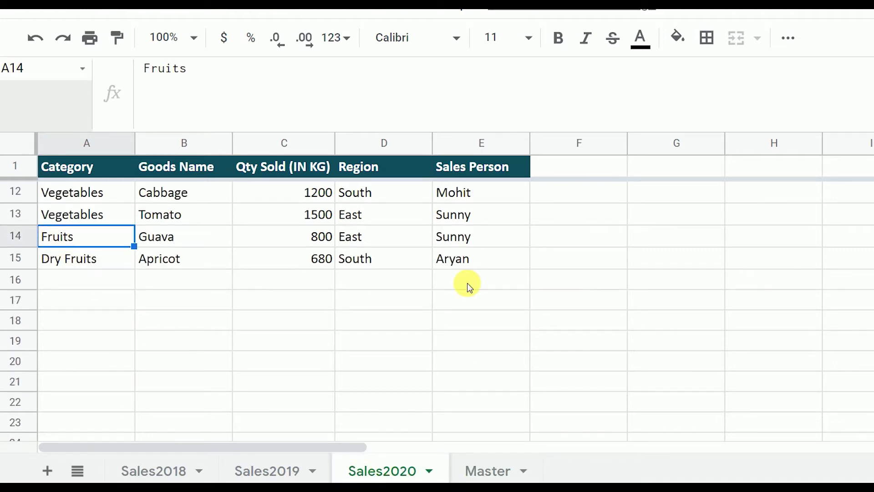
key("ctrl+shift+Right")
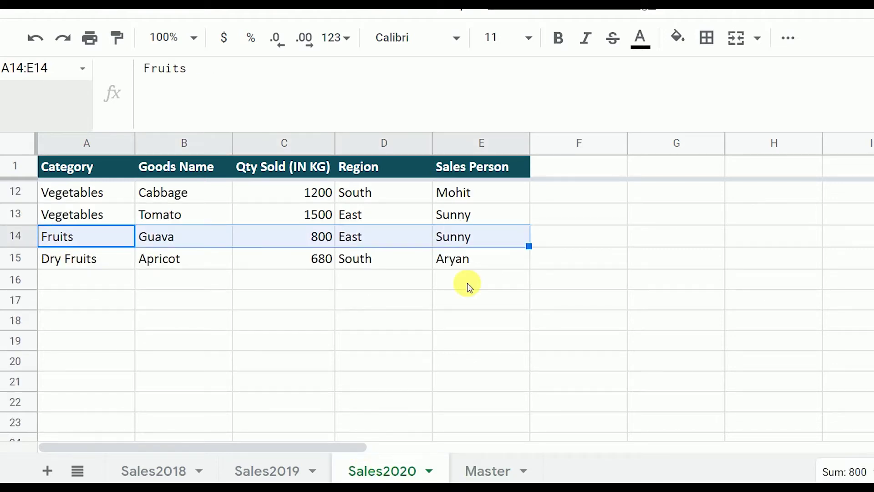
key("ctrl+c")
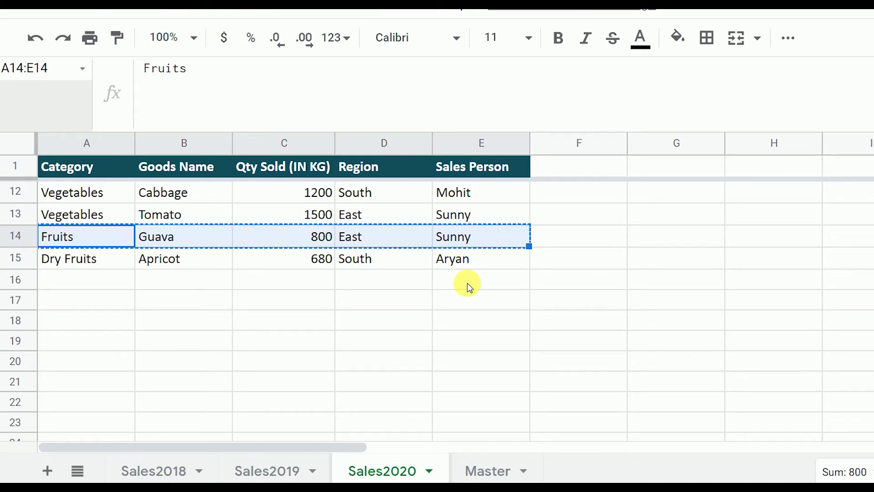
key("Down")
key("Down")
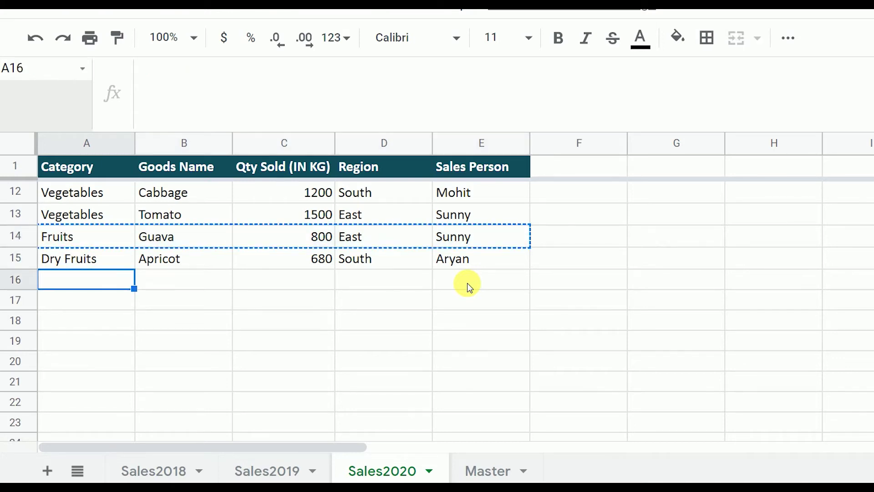
key("ctrl+v")
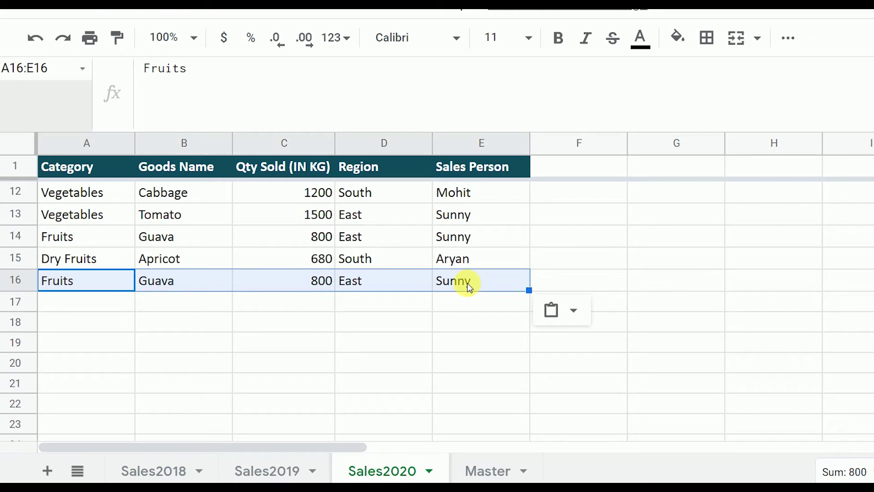
key("Right")
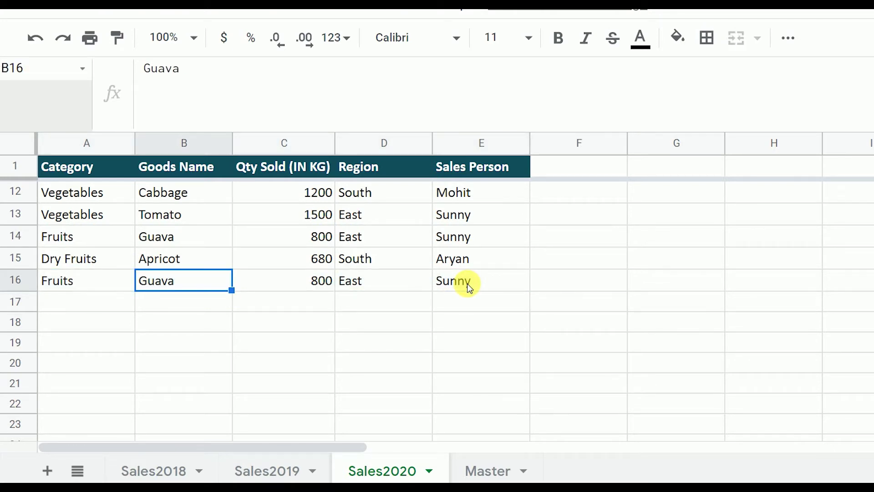
- Change the new row's goods name in B16 to Kiwi, then view the Master sheet
type("O")
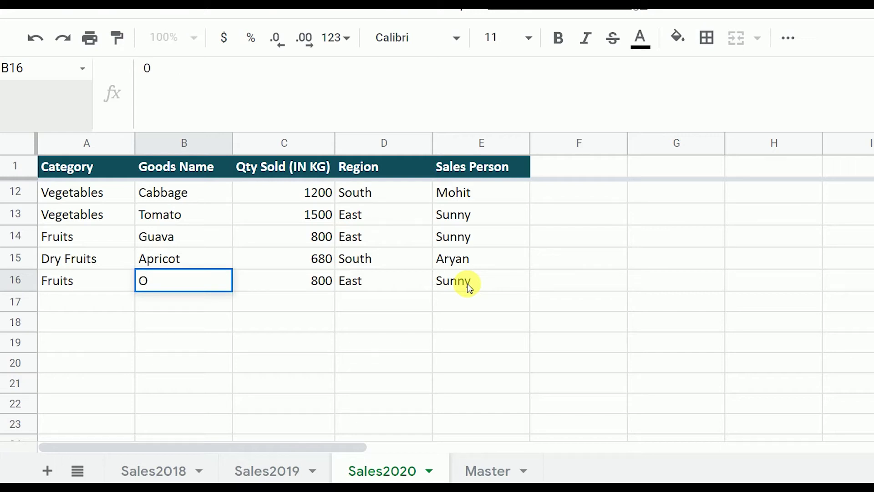
type("r")
key("BackSpace")
key("BackSpace")
key("BackSpace")
type("Kiwi")
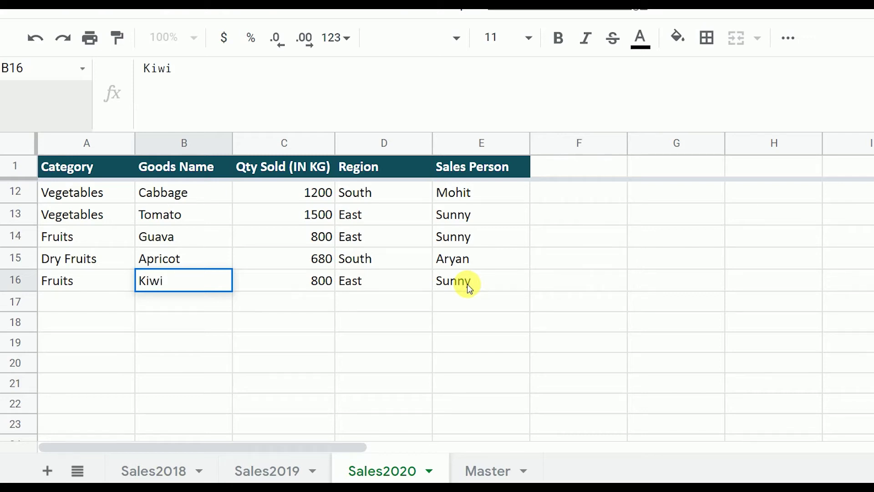
key("Return")
left_click(496, 474)
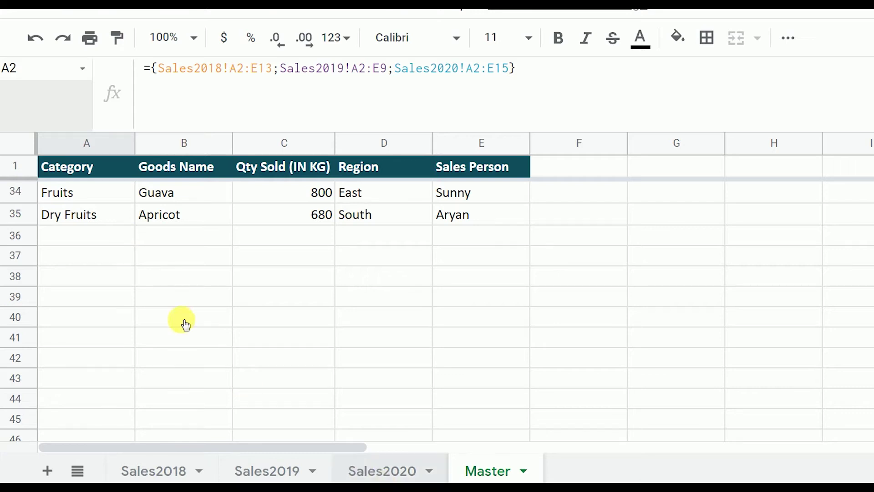
- Clear Sales2020 row 16 holding the Kiwi entry and return to Master
key("ctrl+shift+Page_Up")
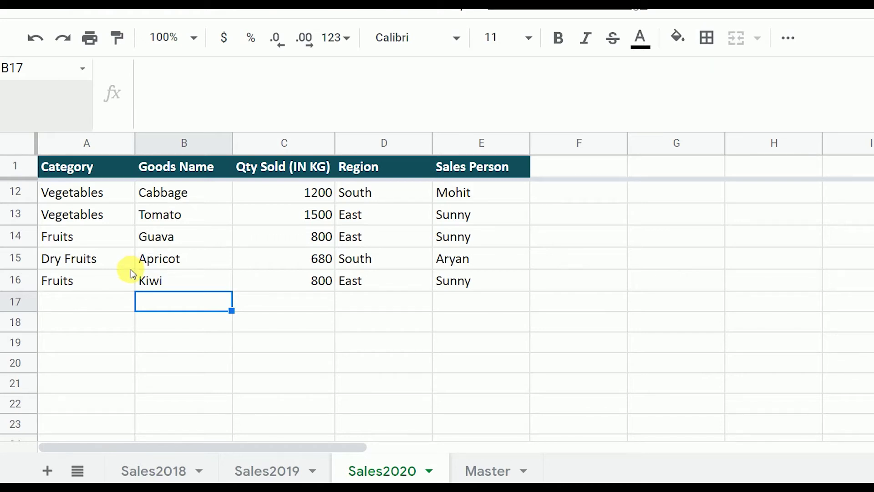
left_click(17, 282)
key("Delete")
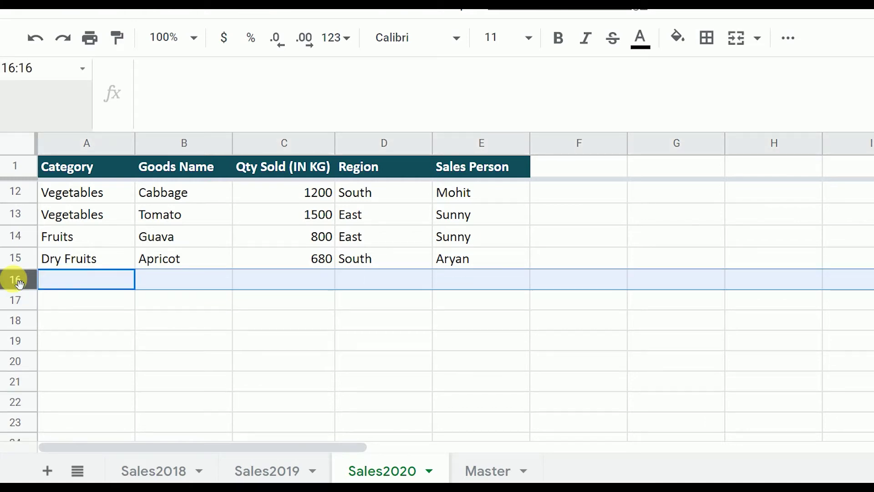
left_click(479, 400)
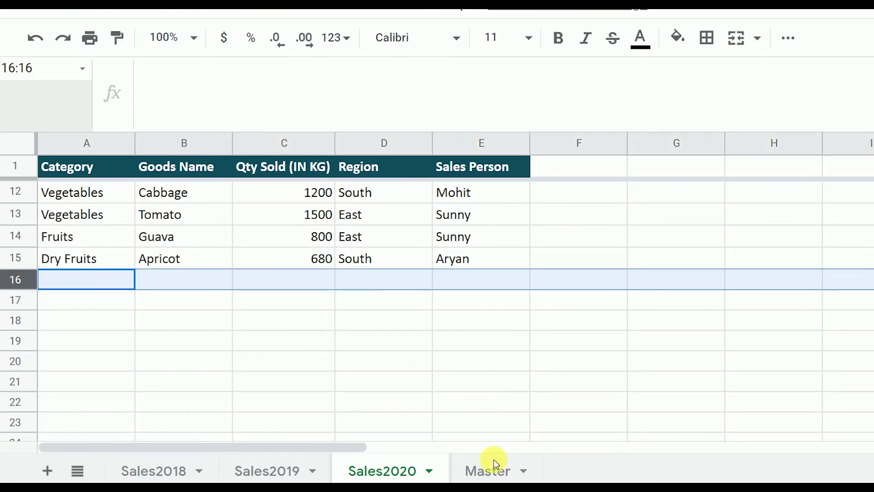
left_click(497, 473)
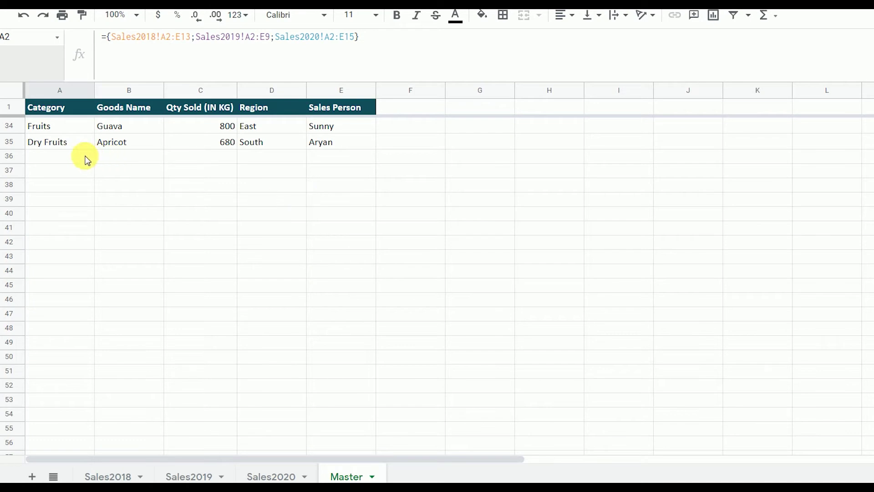
- Edit A2 to ={Sales2018!A2:E;Sales2019!A2:E;Sales2020!A2:E} by deleting each range's end row number
left_click(70, 132)
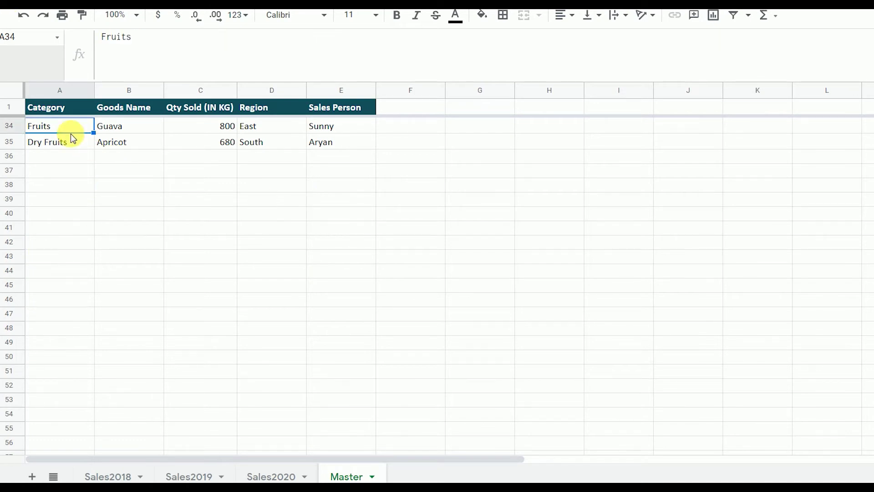
key("ctrl+Up")
key("Down")
left_click(192, 37)
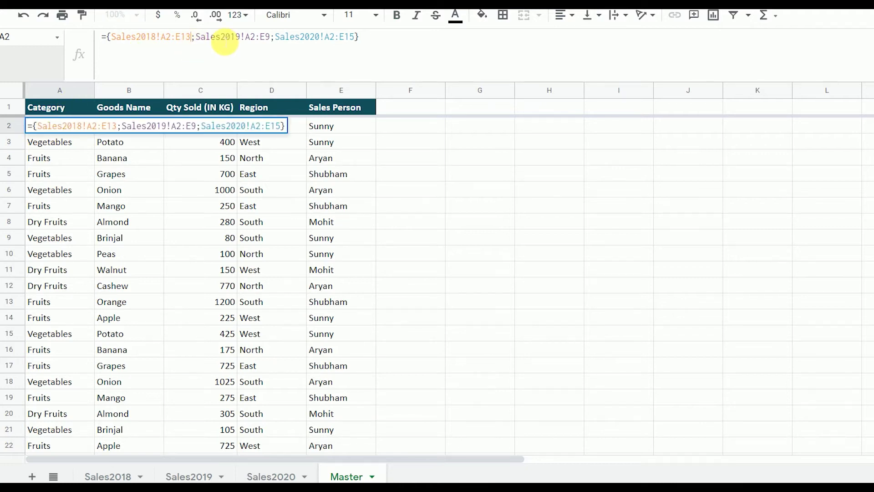
key("BackSpace")
key("BackSpace")
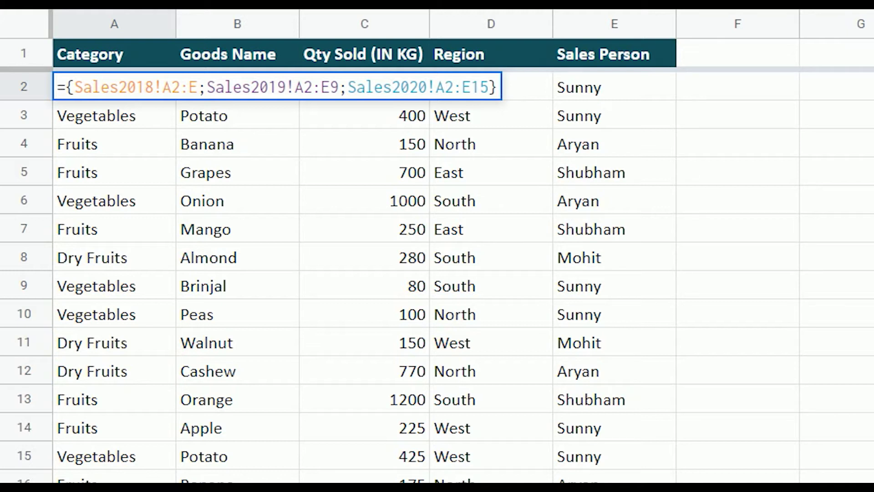
key("BackSpace")
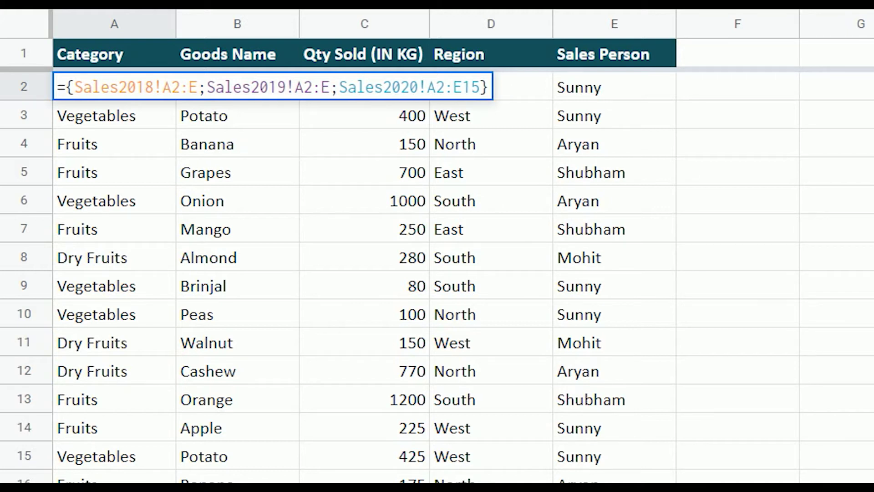
key("BackSpace")
key("BackSpace")
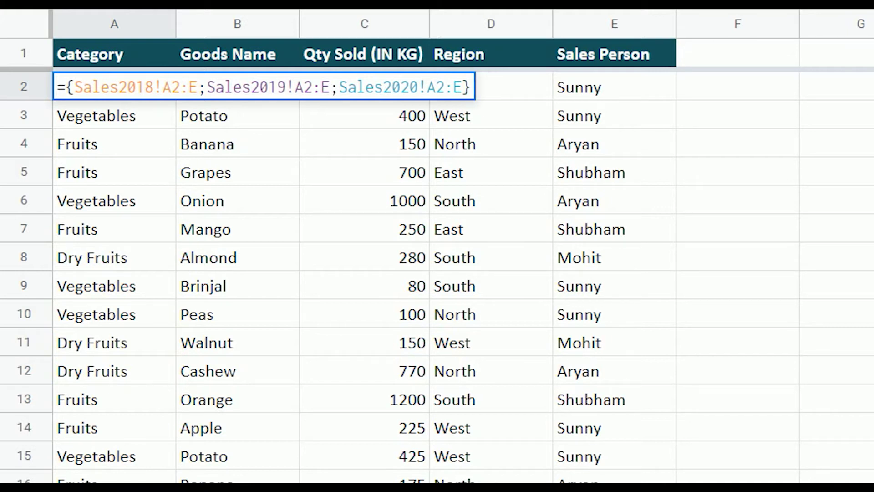
key("Return")
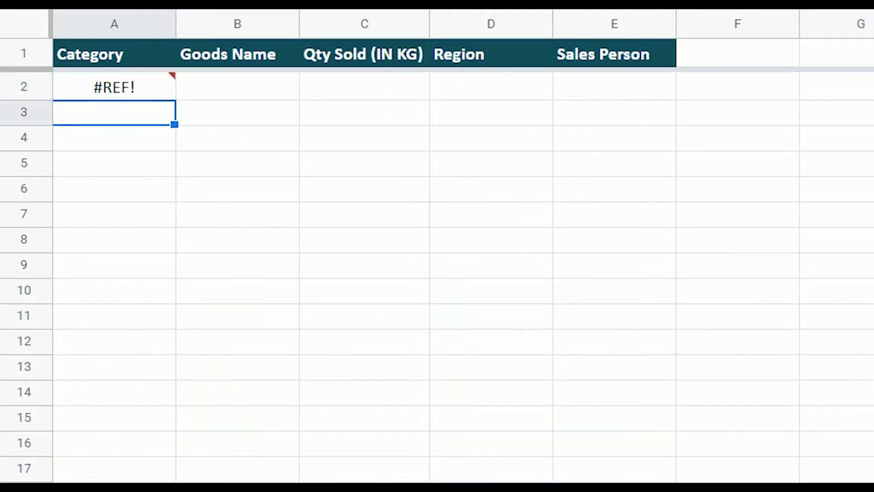
- Inspect the #REF! error in Master A2 and compare it with the Sales2018 data
left_click(115, 86)
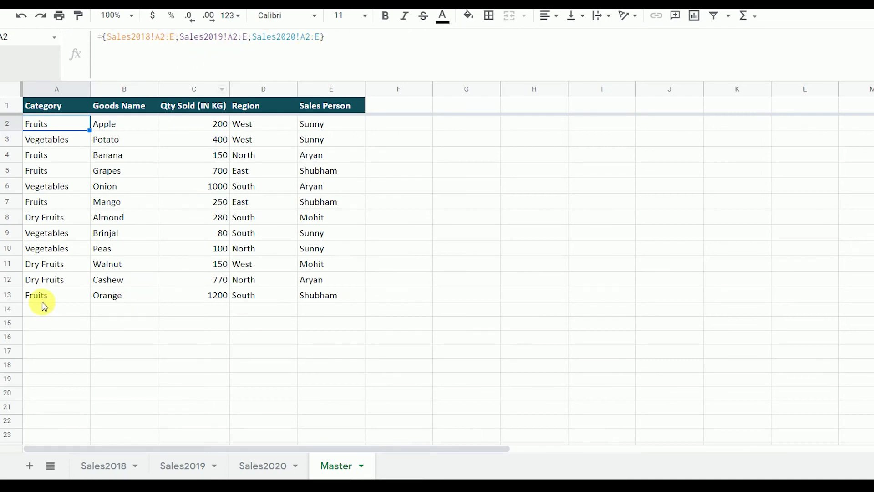
left_click(109, 466)
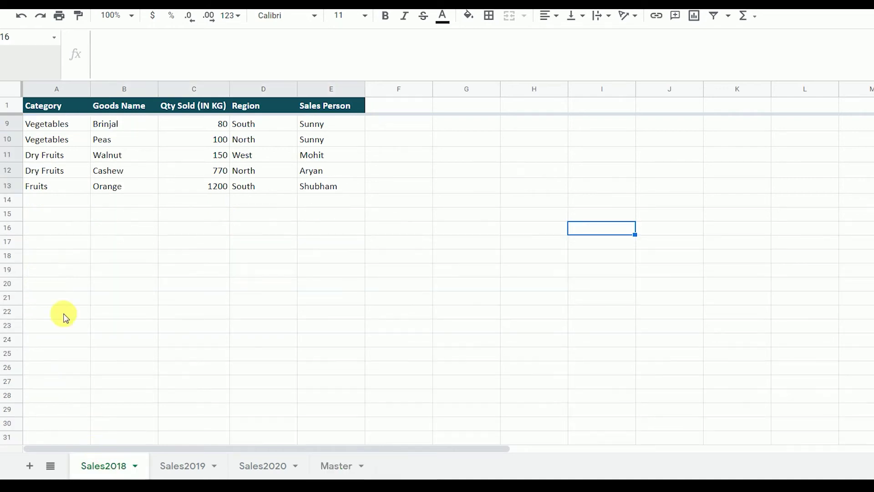
scroll(77, 227, "up", 2)
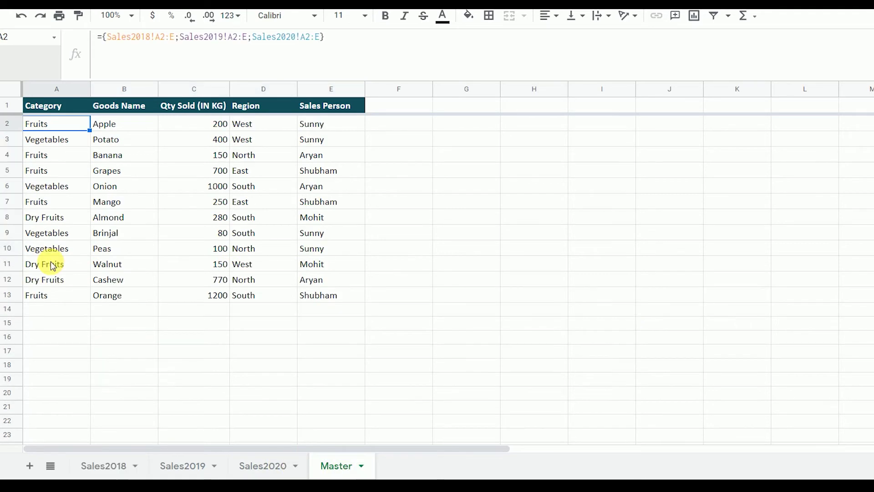
left_click(54, 296)
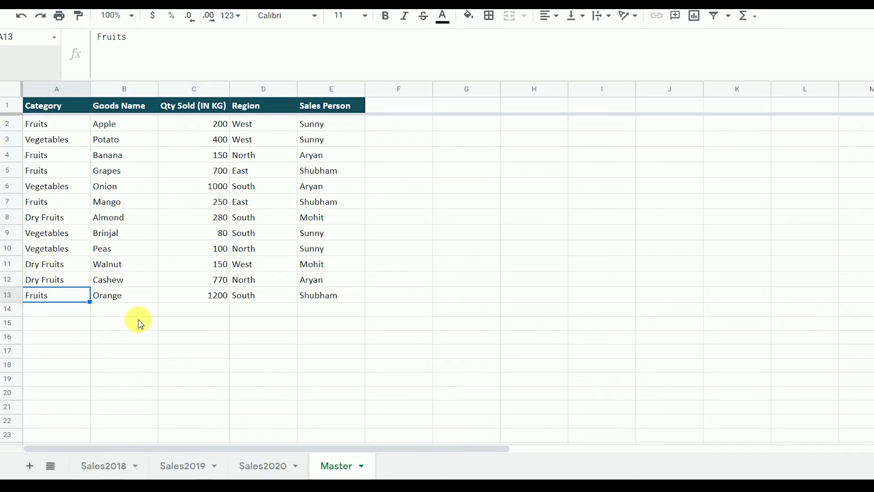
left_click(42, 126)
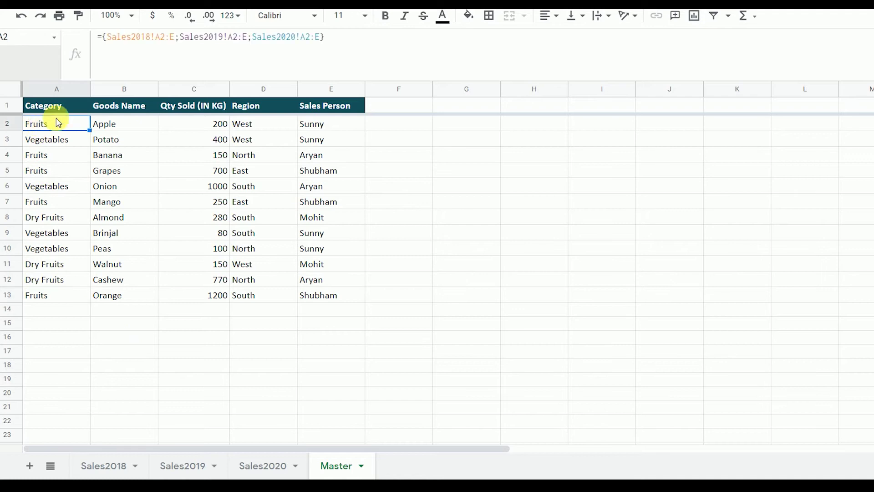
left_click(50, 312)
scroll(52, 328, "down", 4)
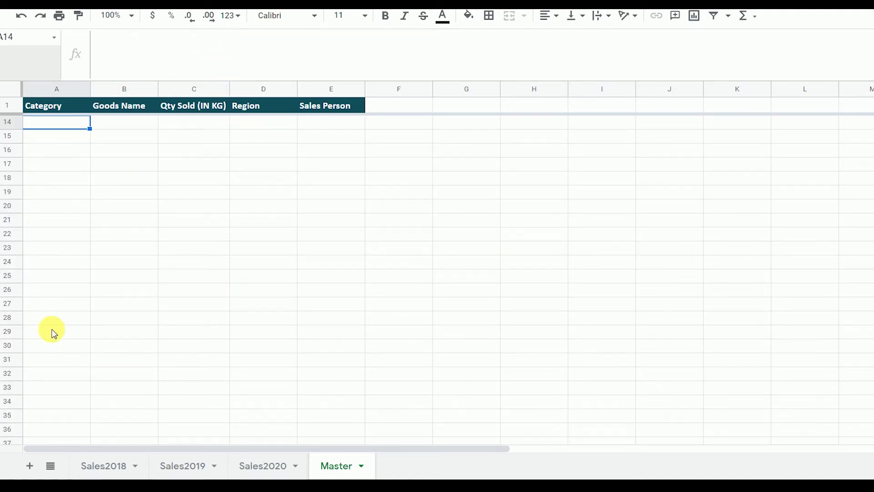
- On Master, jump past the blank rows to the data blocks at row 1001 and row 2000
key("ctrl+Down")
key("Down")
key("Down")
key("Up")
key("Up")
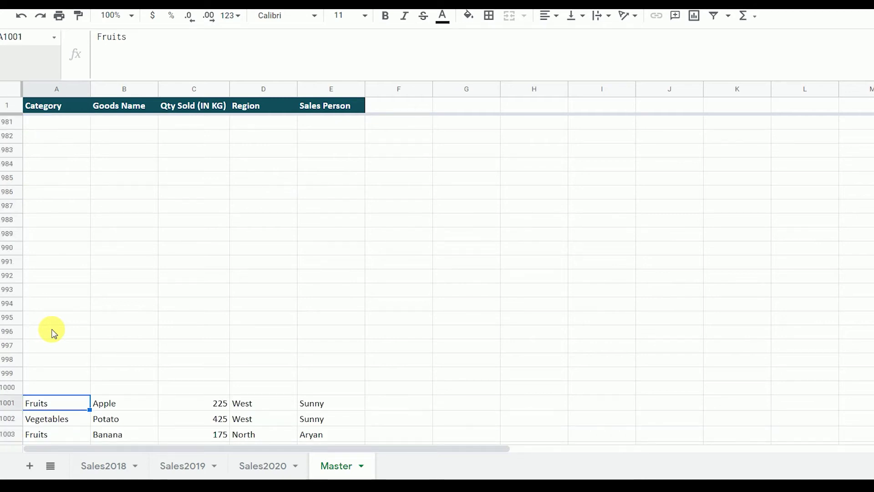
key("ctrl+Down")
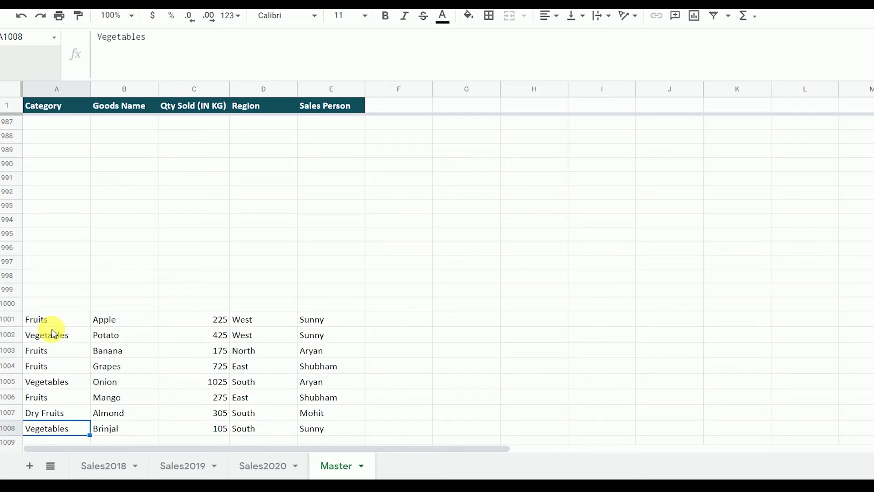
key("ctrl+Down")
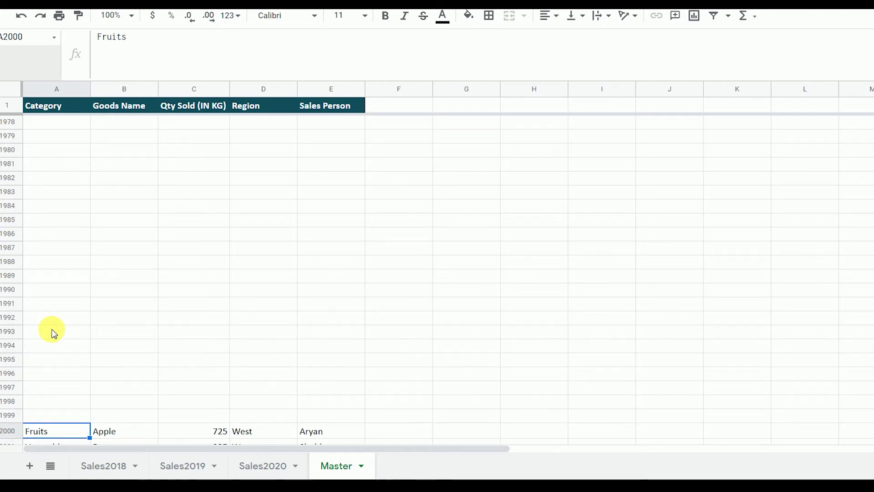
key("ctrl+Up")
key("ctrl+Up")
key("ctrl+Up")
key("ctrl+Up")
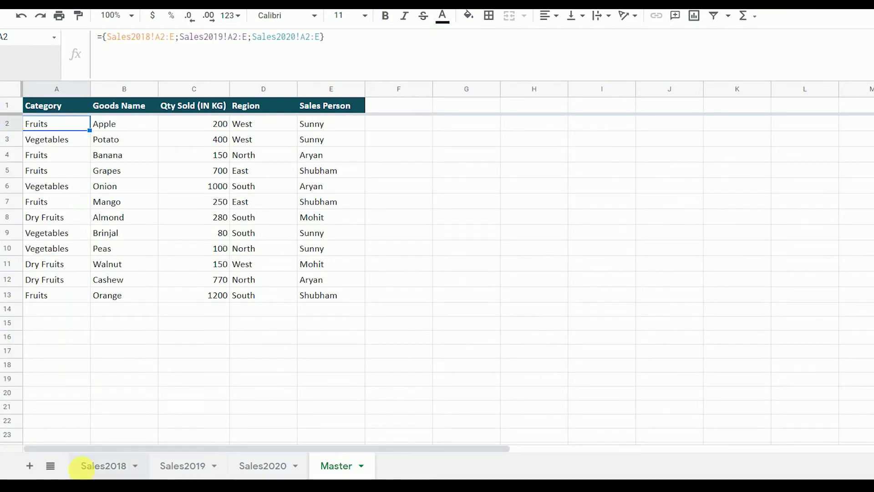
- Check where column E's data ends on the Sales2018 sheet
left_click(86, 467)
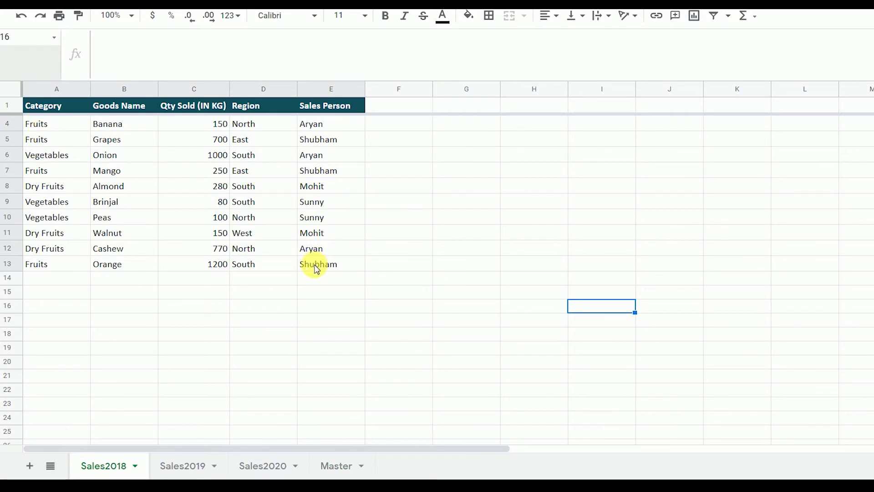
key("Left")
key("Left")
key("Left")
key("Left")
key("ctrl+Down")
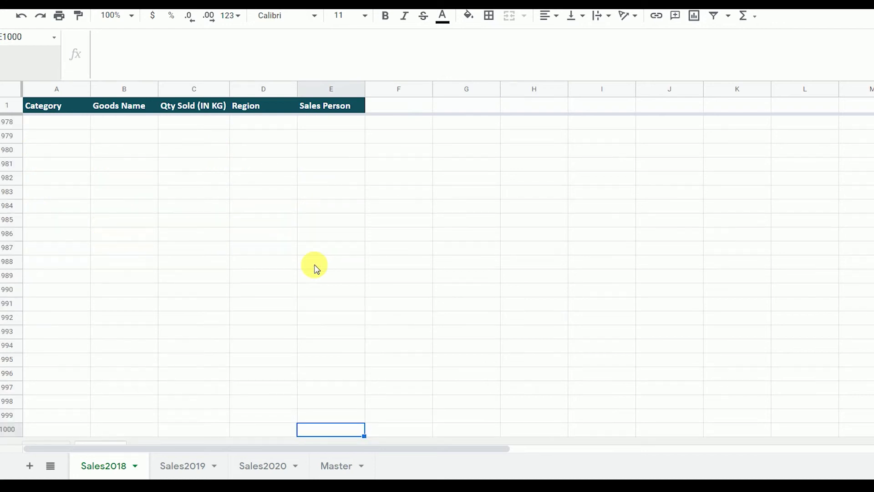
key("Left")
key("Left")
key("Left")
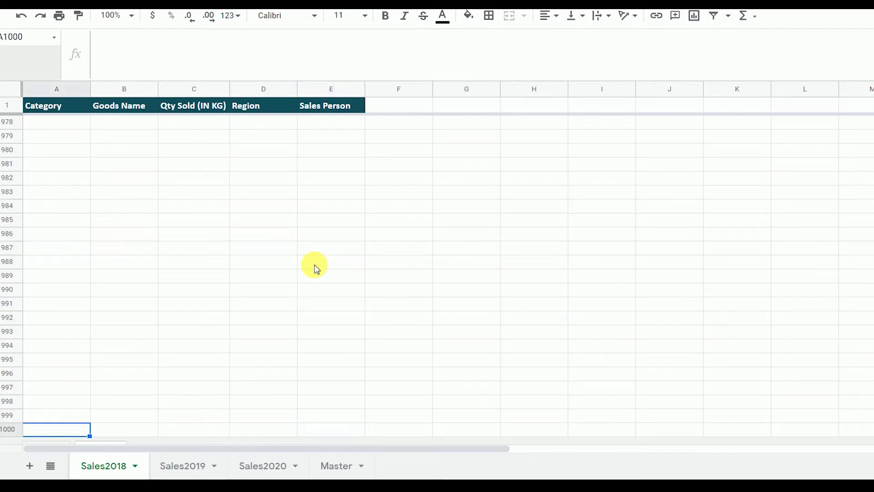
key("Right")
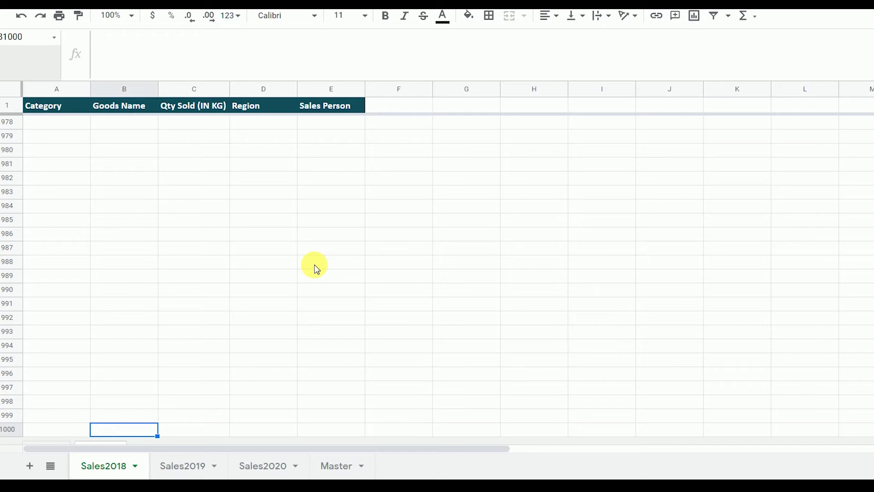
key("Left")
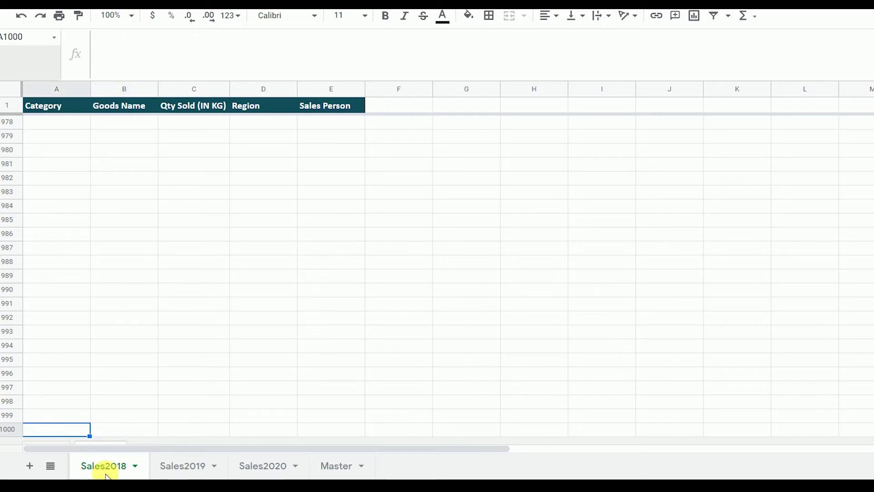
- Confirm on Master that the stacked Sales2019 rows begin at row 1001
left_click(335, 465)
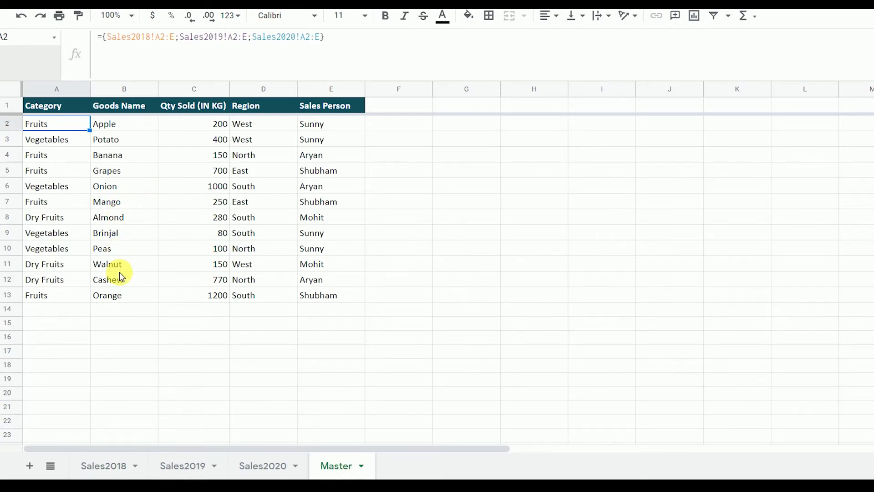
key("ctrl+Down")
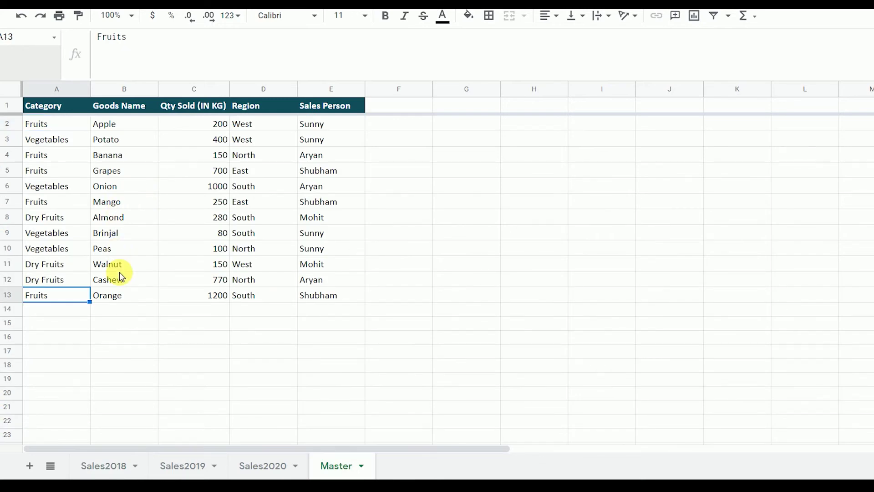
key("ctrl+Down")
key("Up")
key("Down")
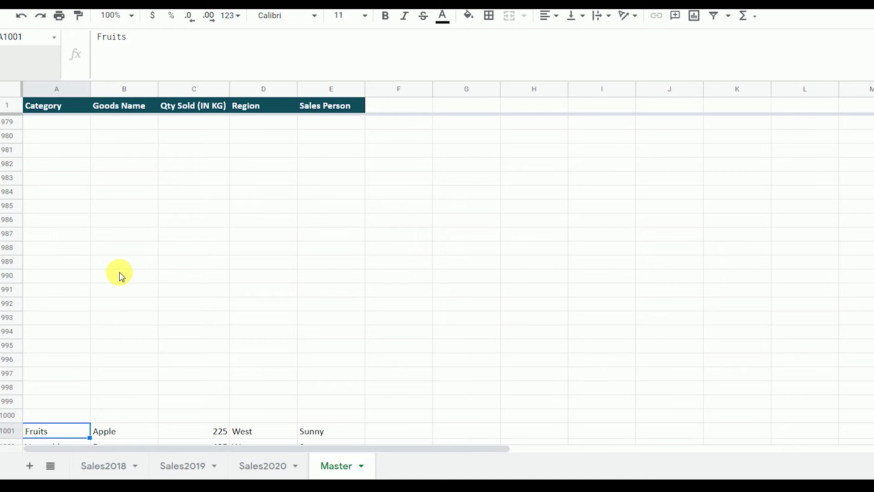
- Find the last Sales2019 data row, then go back to Master cell A2
left_click(189, 469)
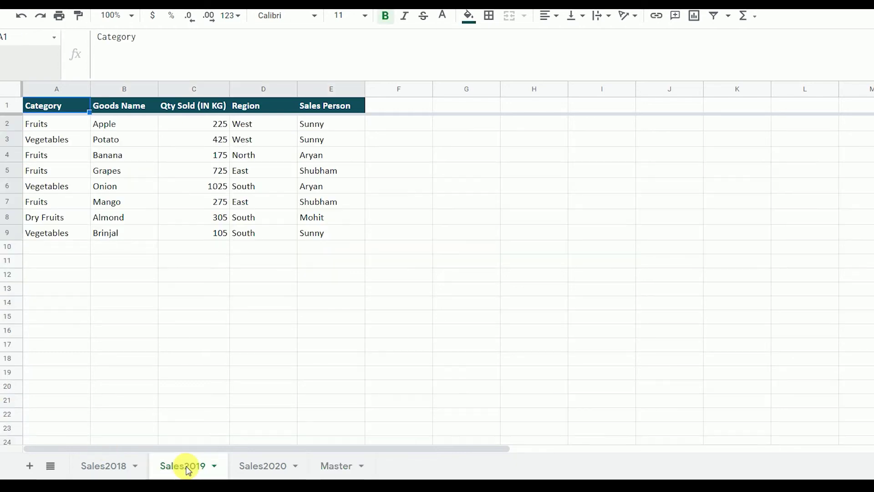
left_click(51, 126)
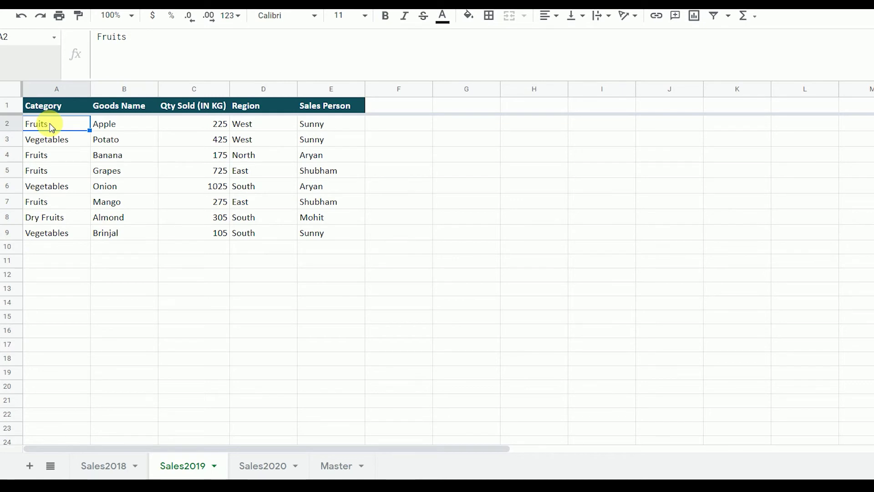
key("ctrl+Down")
key("ctrl+Down")
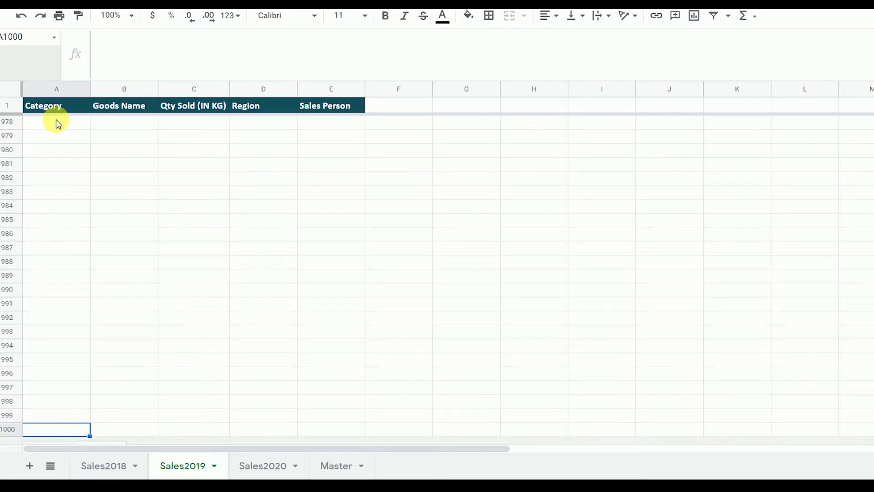
left_click(322, 460)
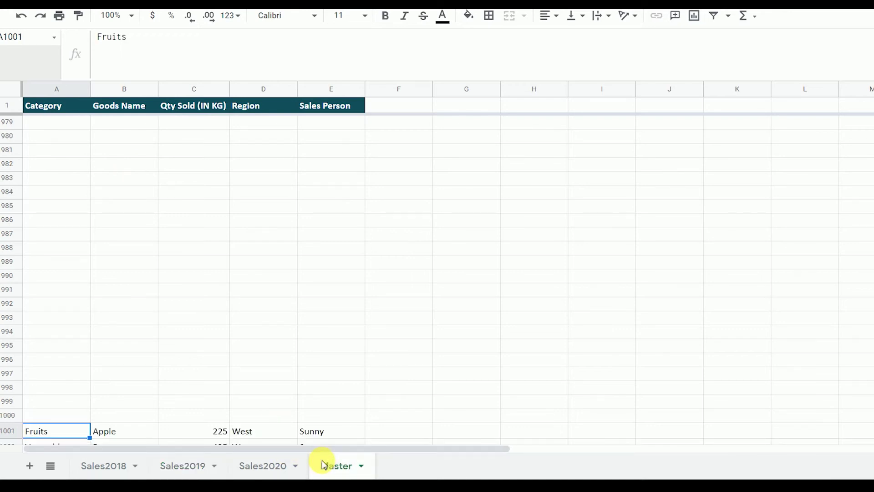
key("ctrl+Up")
key("Down")
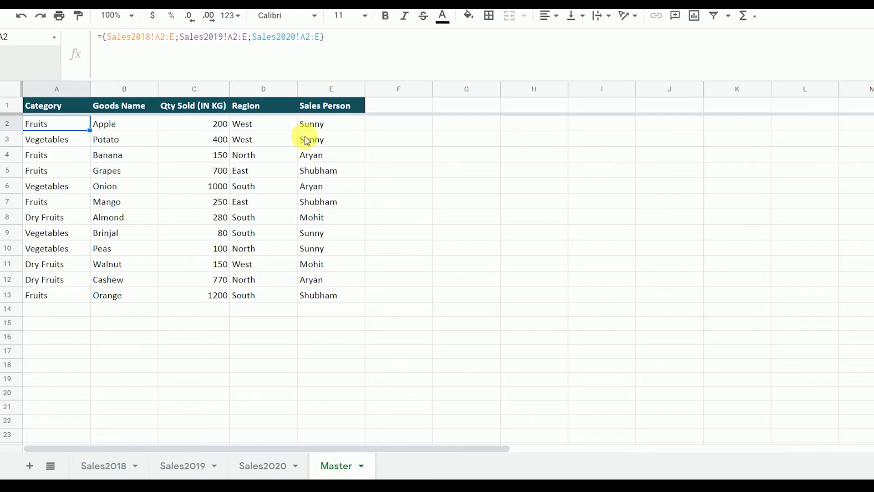
- Clear the array formula from Master cell A2
key("F2")
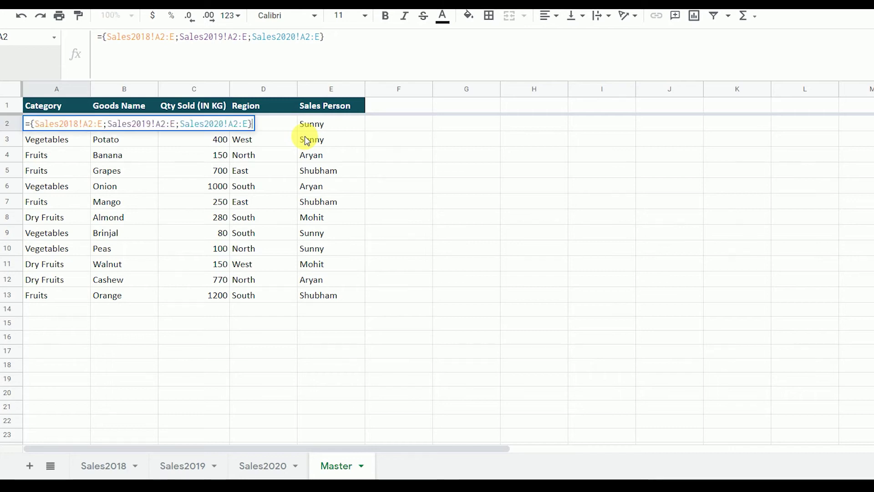
key("ctrl+a")
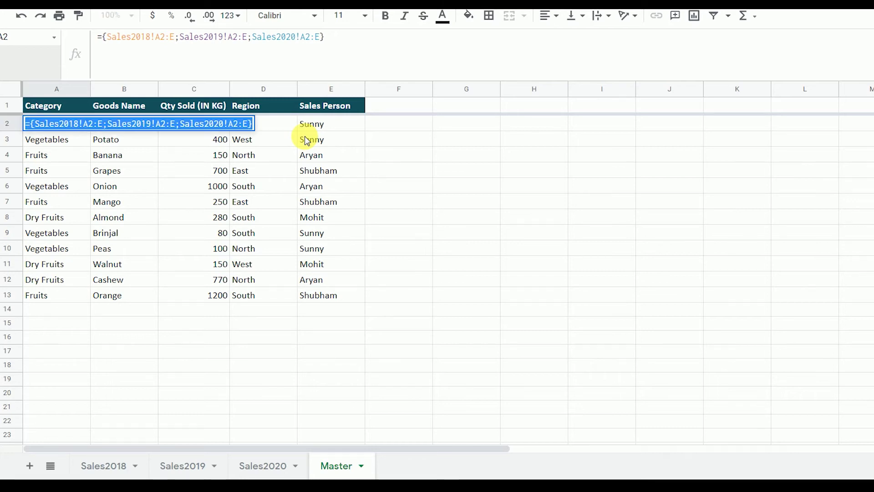
key("BackSpace")
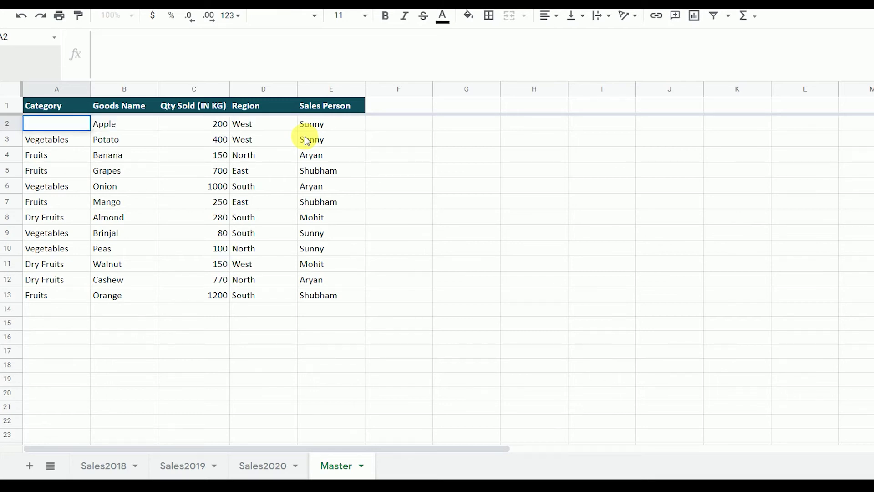
key("Return")
- Enter ={Sales2018!A2:E;Sales2019!A2:E;Sales2020!A2:E} in cell H2
key("Up")
key("Right")
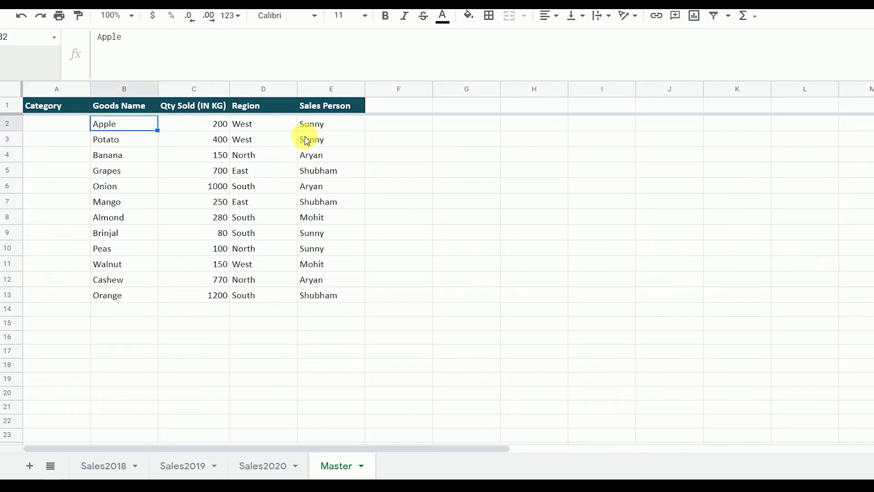
key("Right")
key("Right")
key("Right")
key("Right")
key("Right")
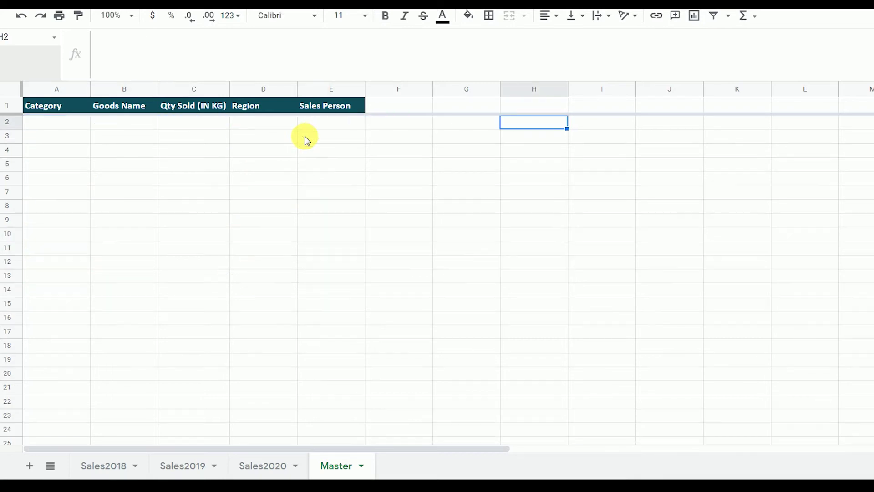
type("={Sales2018!A2:E;Sales2019!A2:E;Sales2020!A2:E}")
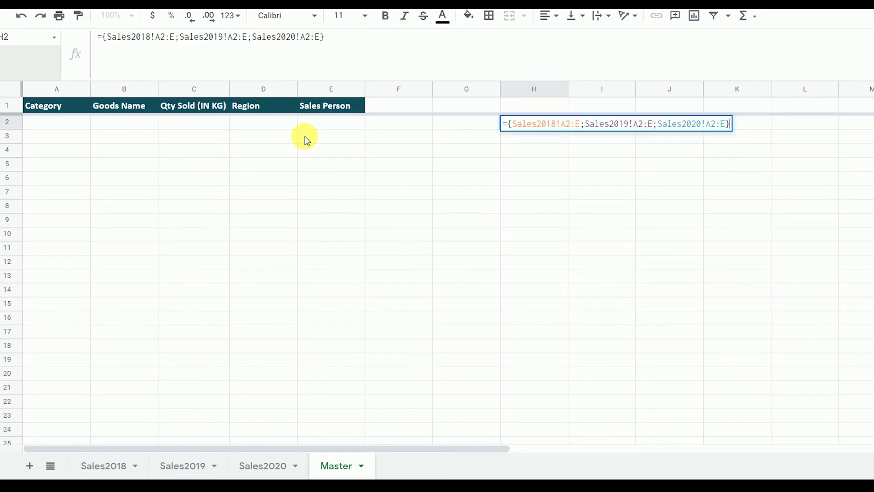
key("Return")
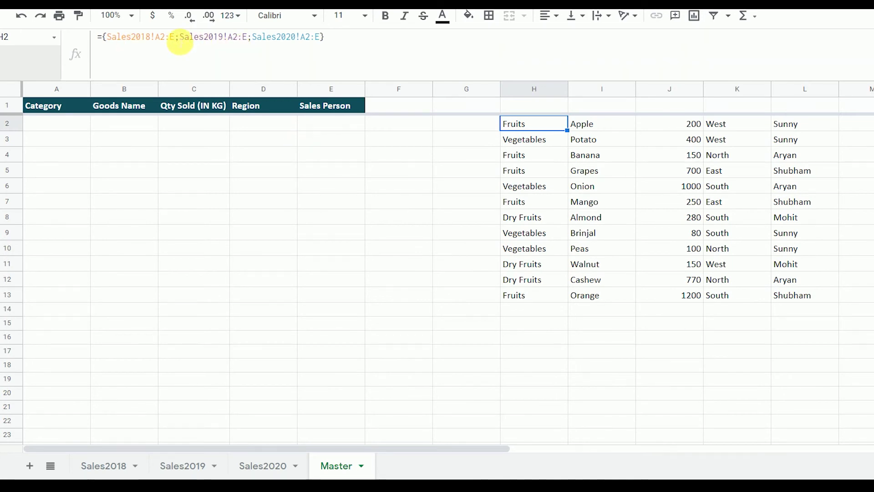
- Review the Sales2018!A2:E range in the H2 formula without changing it, then return to A2
left_click(254, 38)
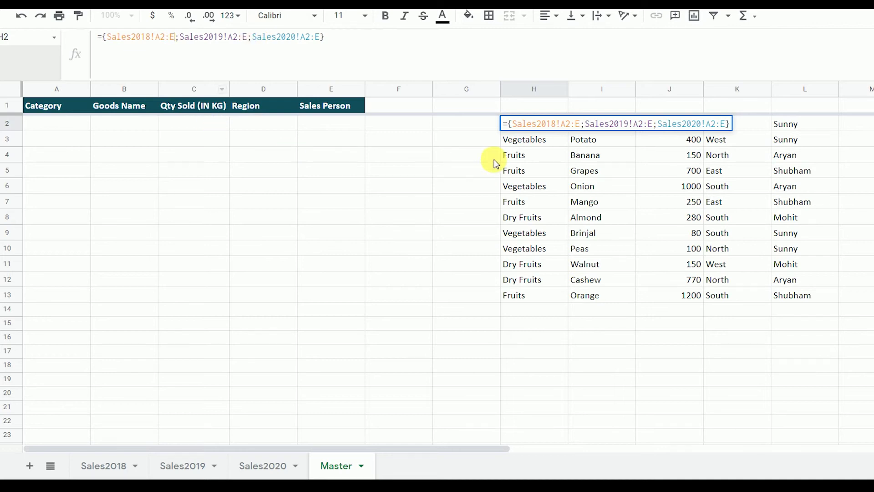
left_click_drag(581, 125, 511, 122)
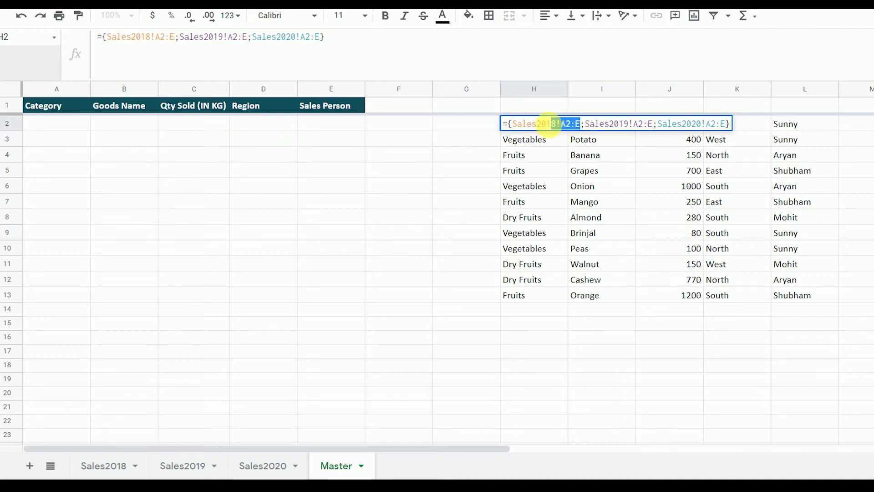
mouse_move(466, 89)
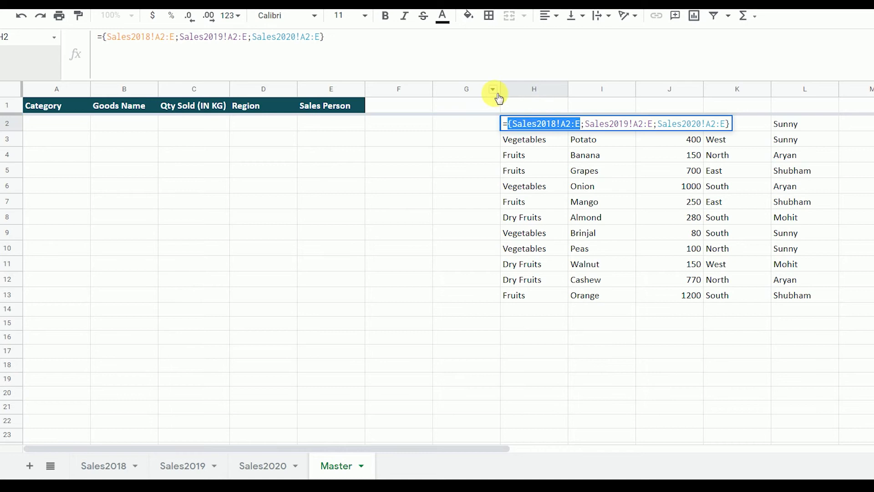
key("shift+Right")
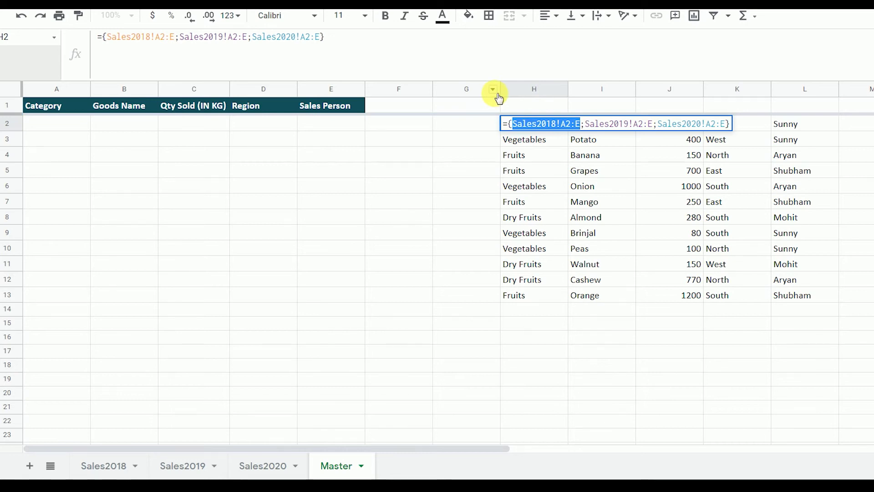
key("Escape")
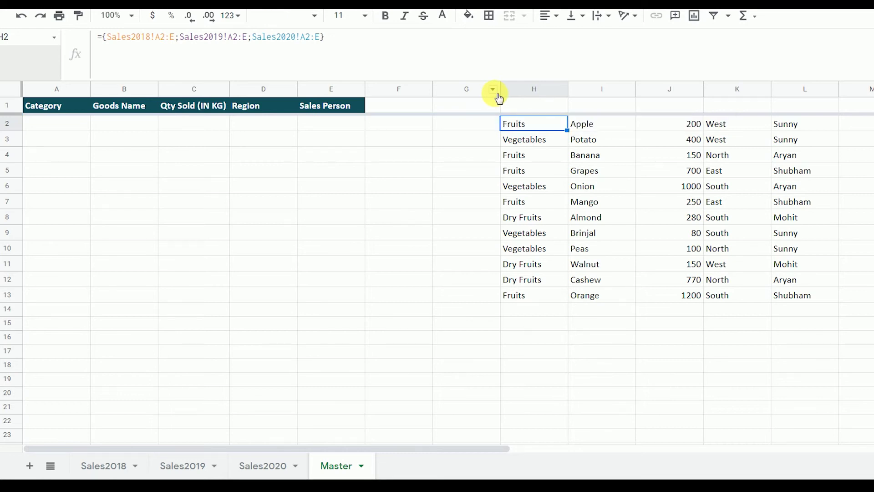
key("Left")
key("ctrl+Left")
- Start a FILTER formula in A2 using {Sales2018!A2:E} as the data range
type("=")
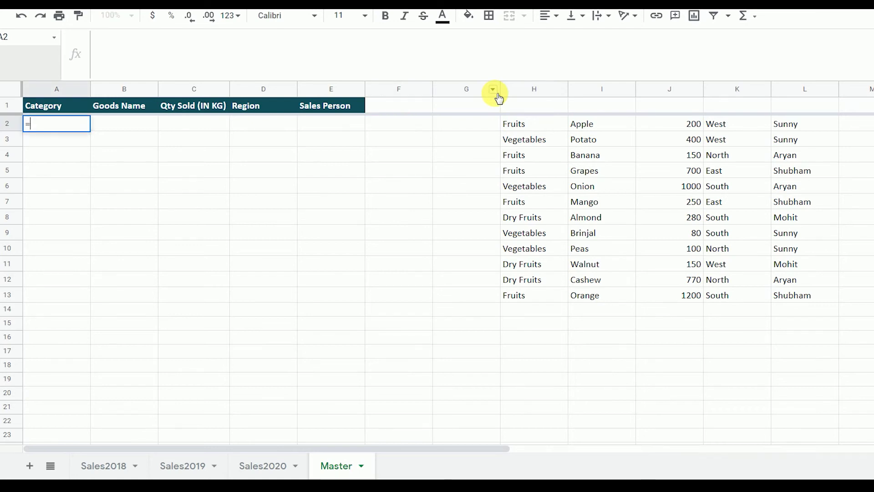
type("Filte")
key("Tab")
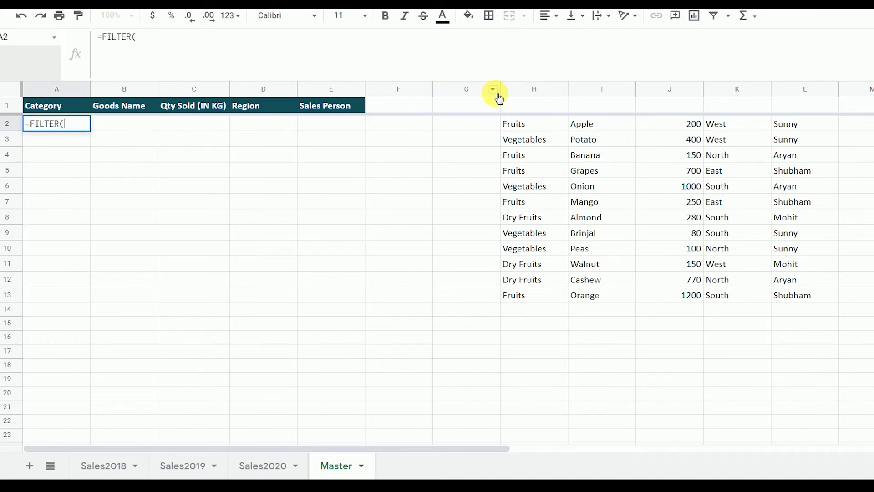
type("Sales2018!A2:E")
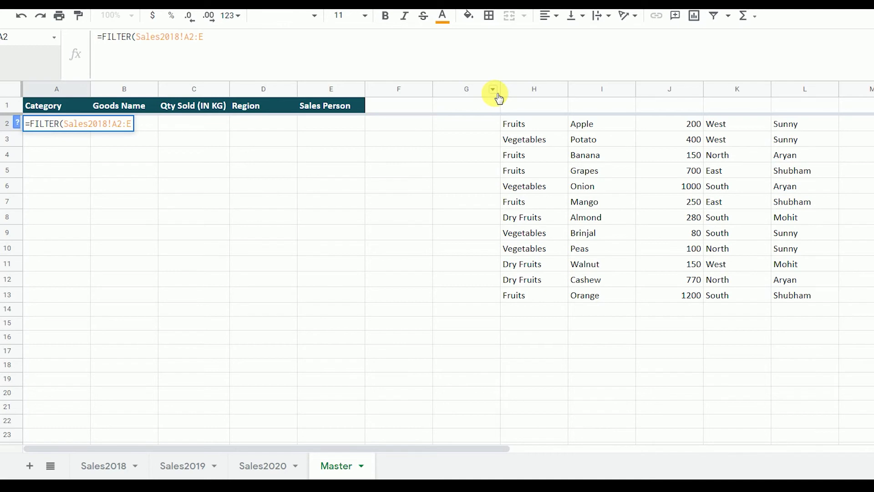
key("BackSpace")
key("BackSpace")
key("BackSpace")
key("BackSpace")
key("BackSpace")
key("BackSpace")
key("BackSpace")
key("BackSpace")
key("BackSpace")
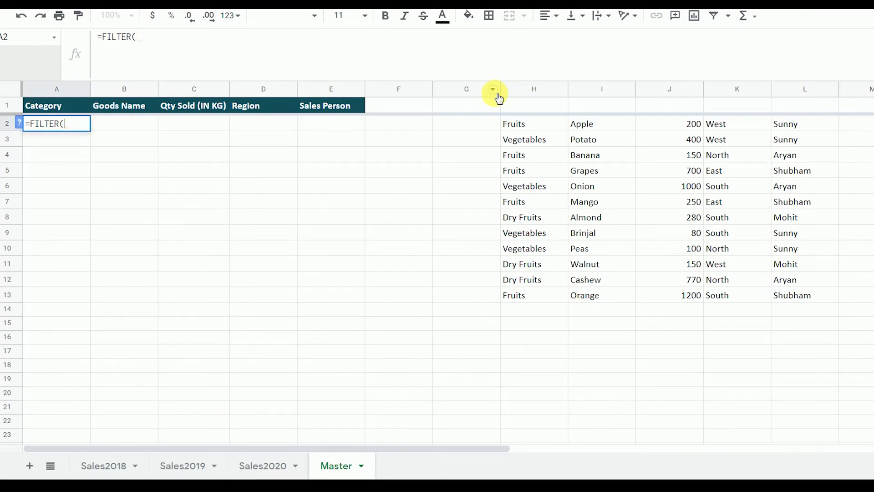
type("{Sales2018!A2:E},")
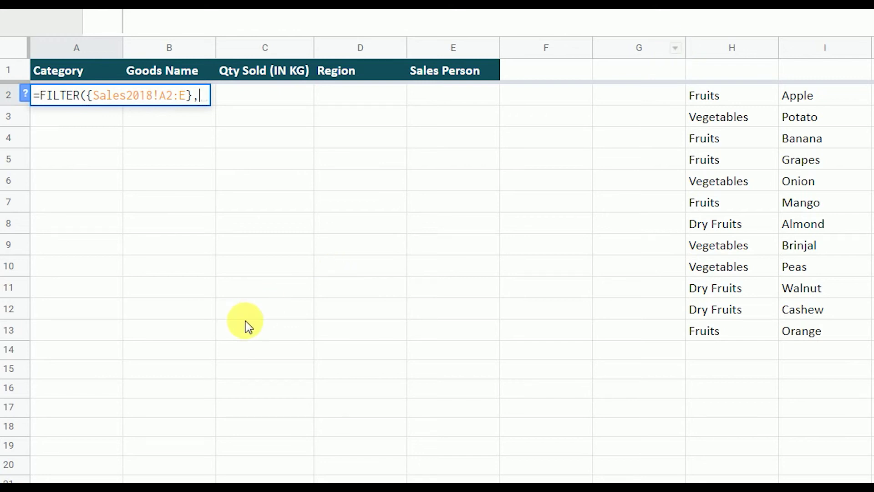
left_click(24, 95)
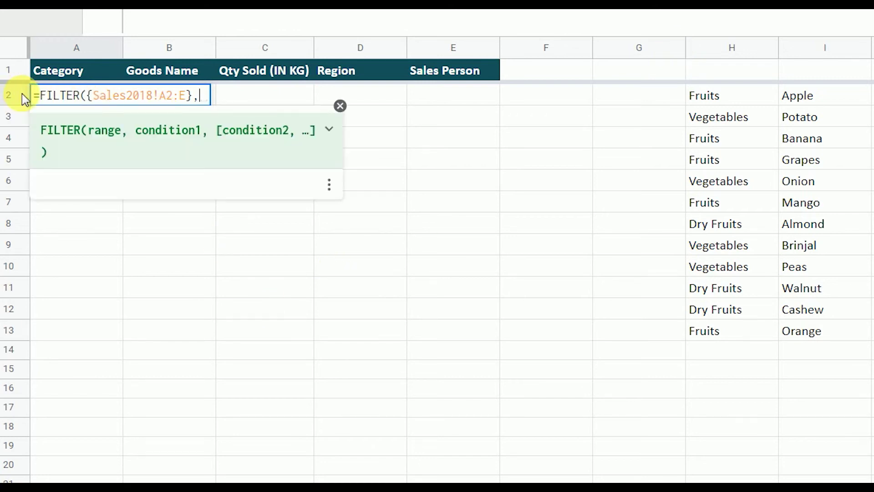
left_click(340, 105)
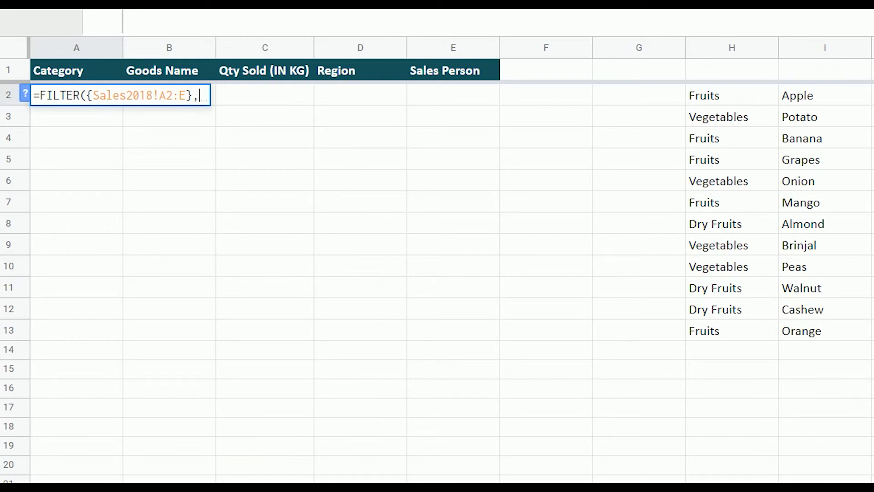
scroll(78, 469, "down", 20)
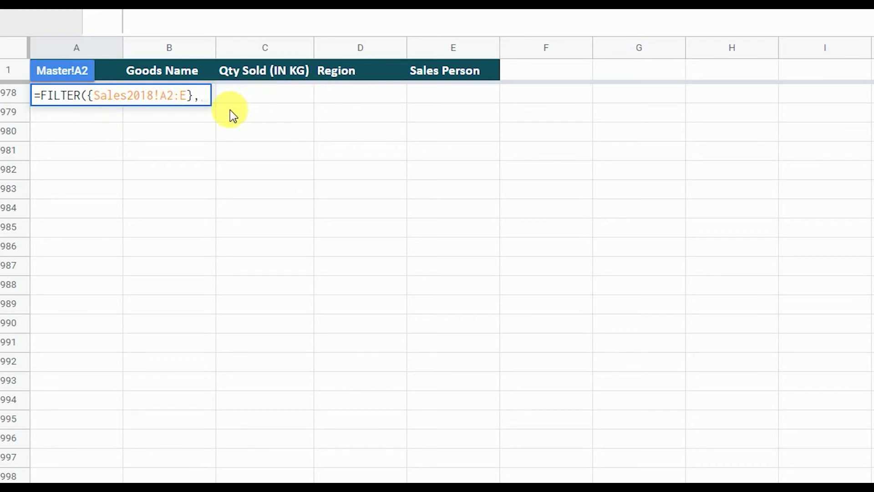
scroll(132, 176, "up", 7)
scroll(132, 177, "up", 6)
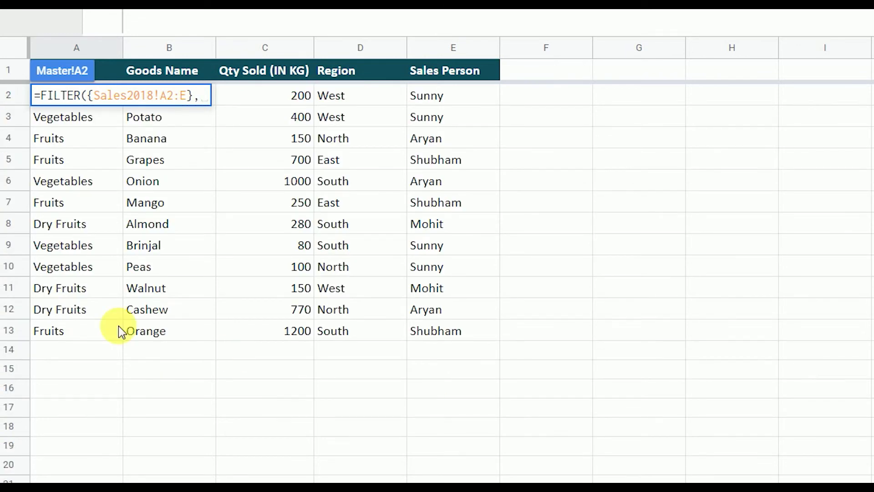
- Add the condition Sales2018!A2:A<>"" and enter the FILTER formula
left_click_drag(73, 346, 73, 328)
left_click_drag(76, 272, 76, 269)
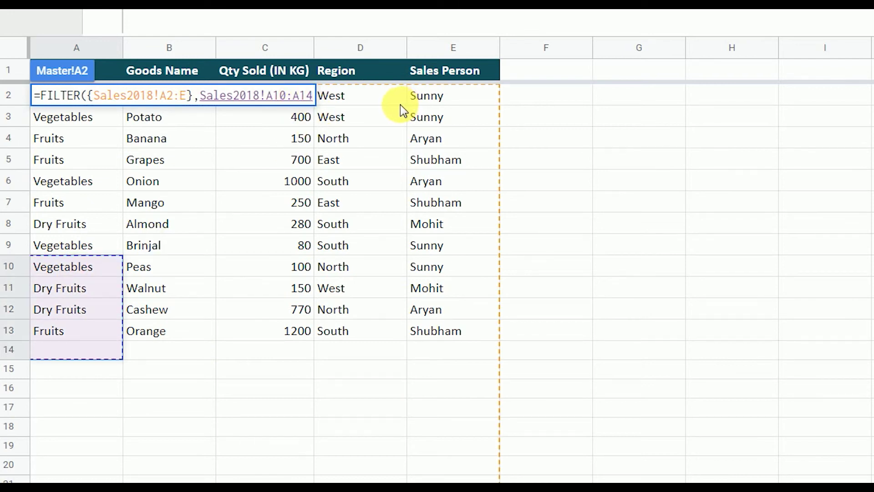
key("shift+Down")
key("shift+Down")
key("shift+Down")
key("BackSpace")
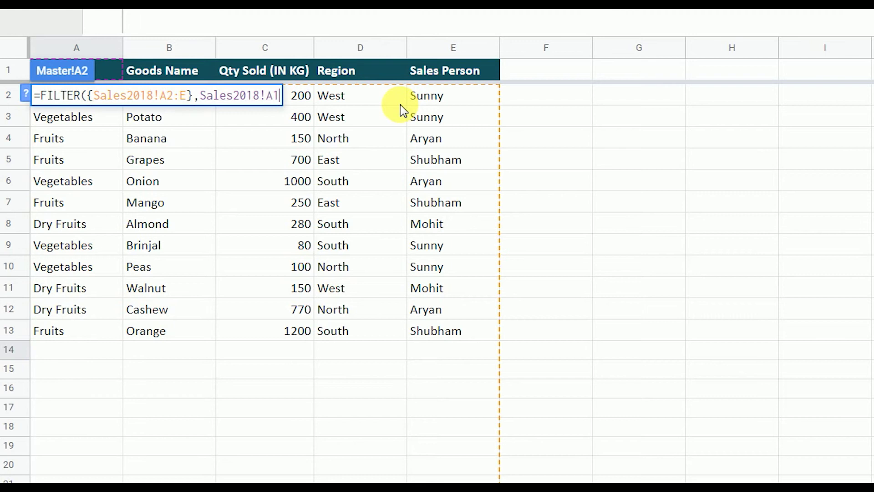
key("BackSpace")
type("2")
type(":")
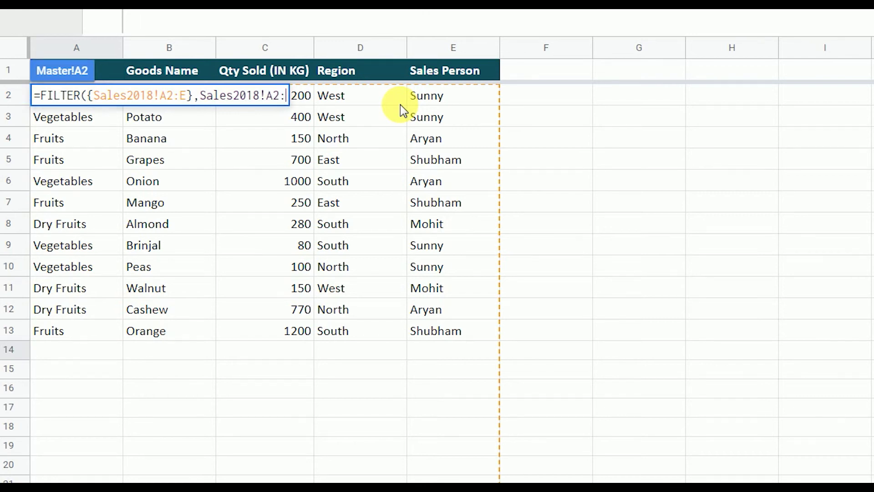
key("ctrl+a")
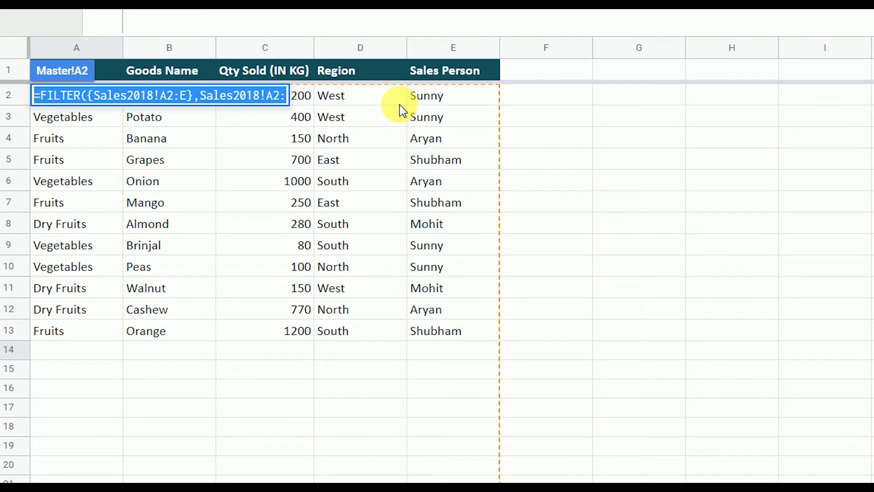
key("Right")
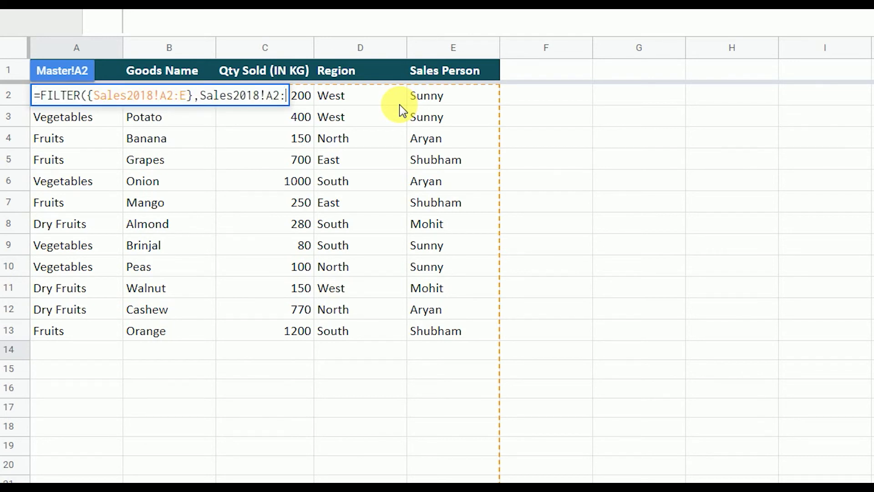
type("A")
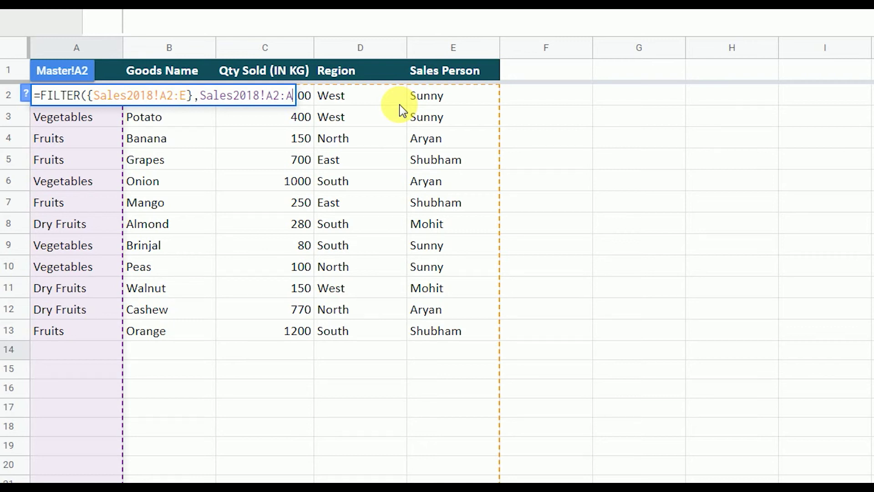
type("<>")
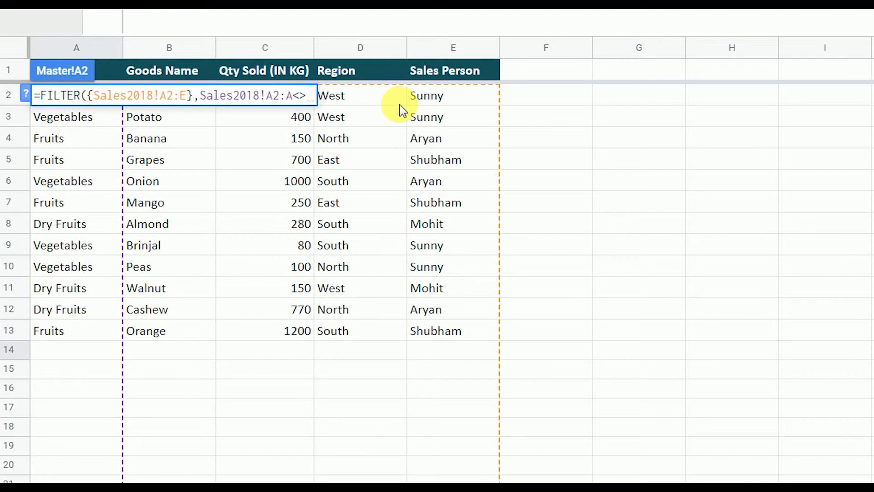
type("\"\"")
type(")")
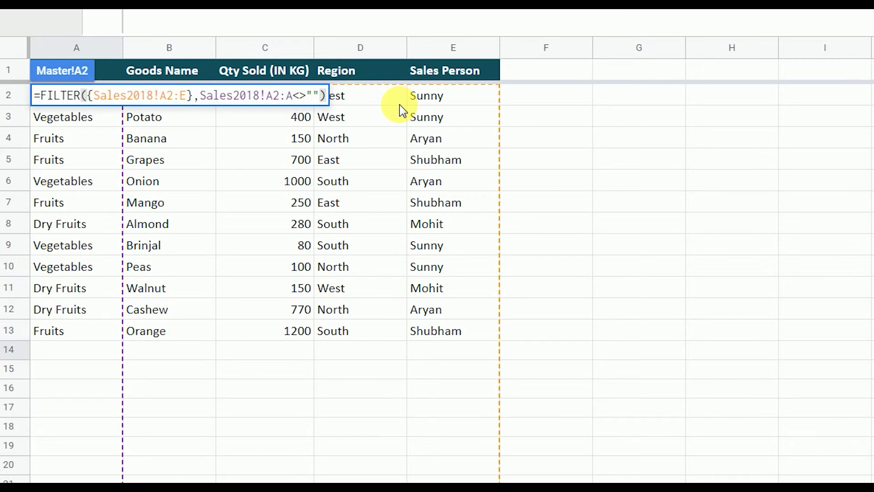
key("Return")
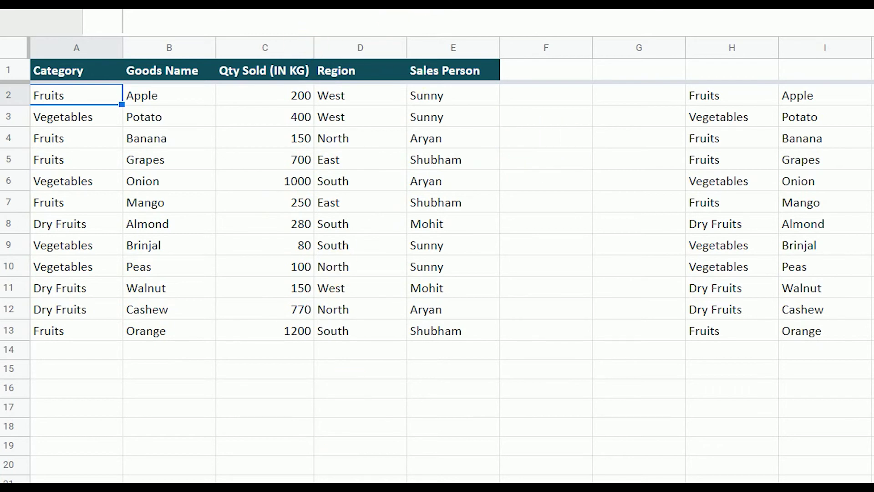
- Remove and restore the FILTER formula, then insert an opening { right after its equals sign
key("Delete")
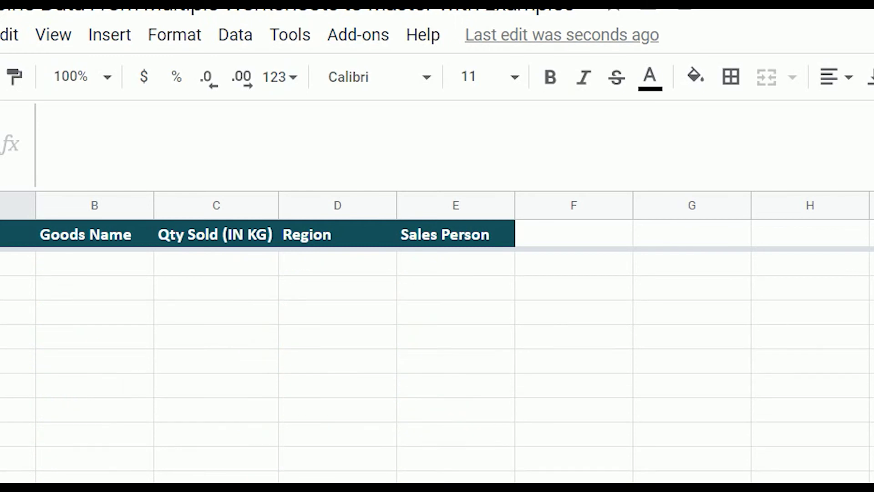
key("ctrl+z")
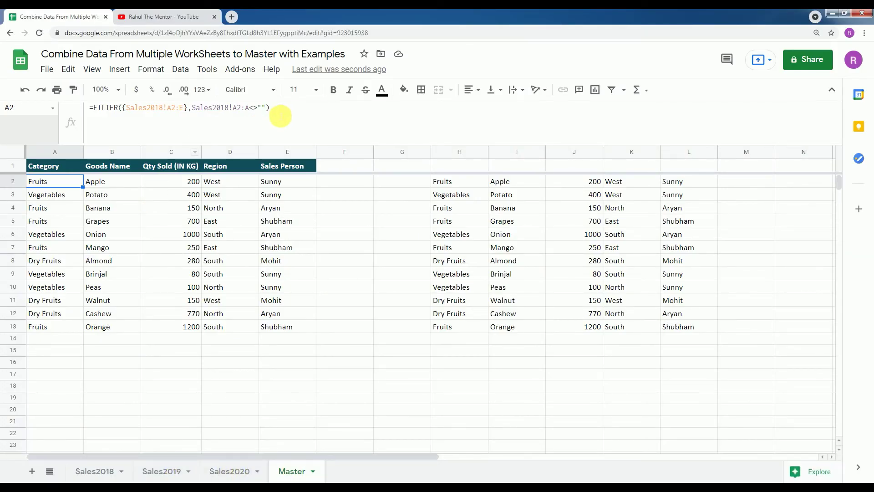
left_click(265, 112)
left_click_drag(266, 110, 112, 107)
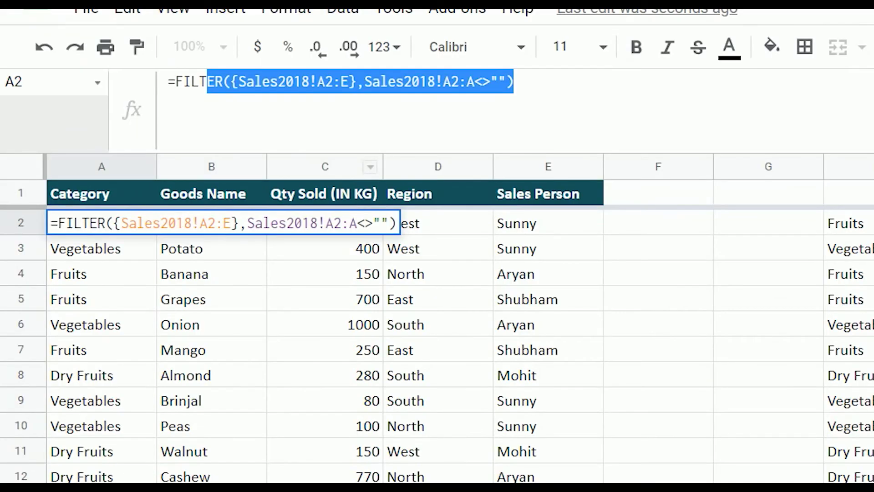
key("shift+Left")
key("shift+Left")
key("shift+Left")
key("shift+Left")
key("ctrl+c")
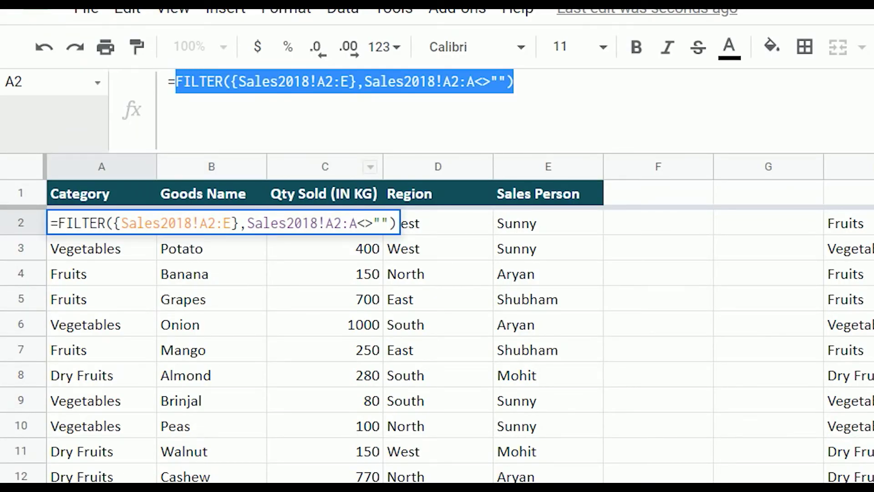
key("Left")
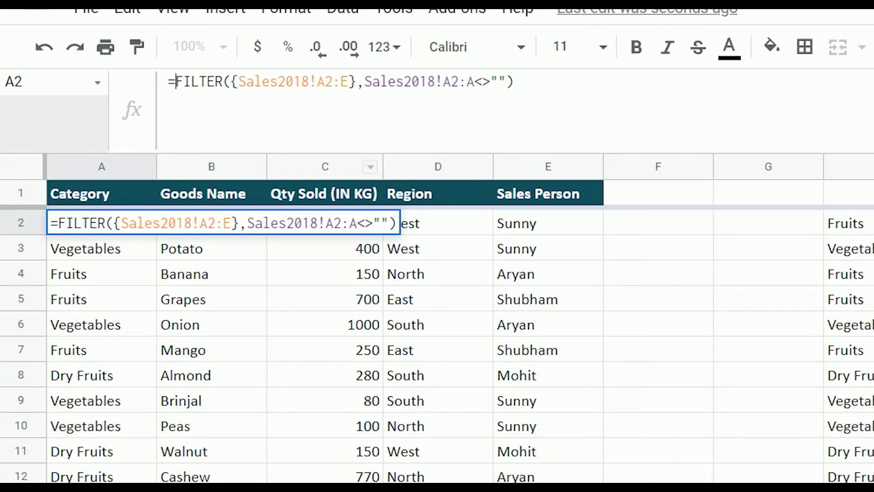
type("{")
key("End")
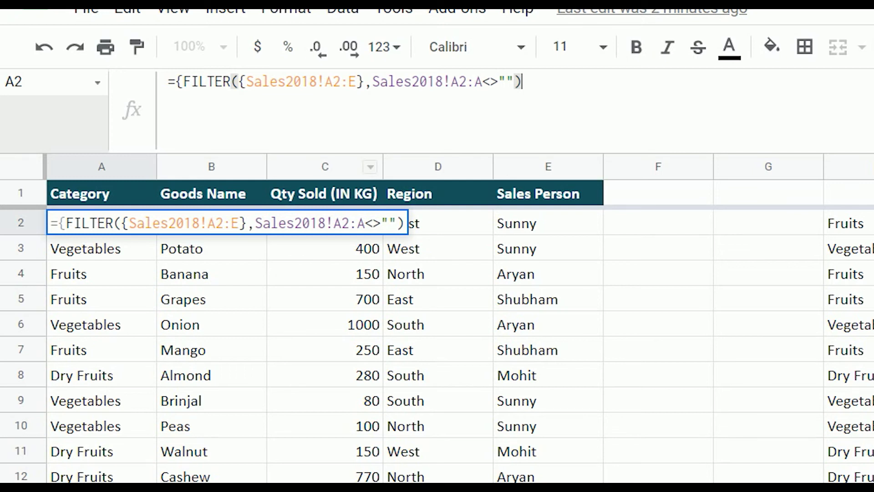
- Append a semicolon and a second FILTER copy pointing to Sales2019
type(";")
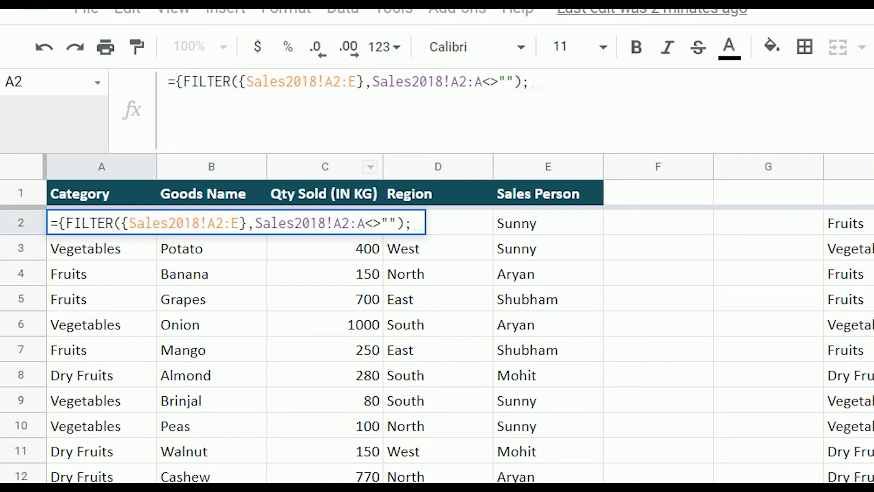
key("ctrl+v")
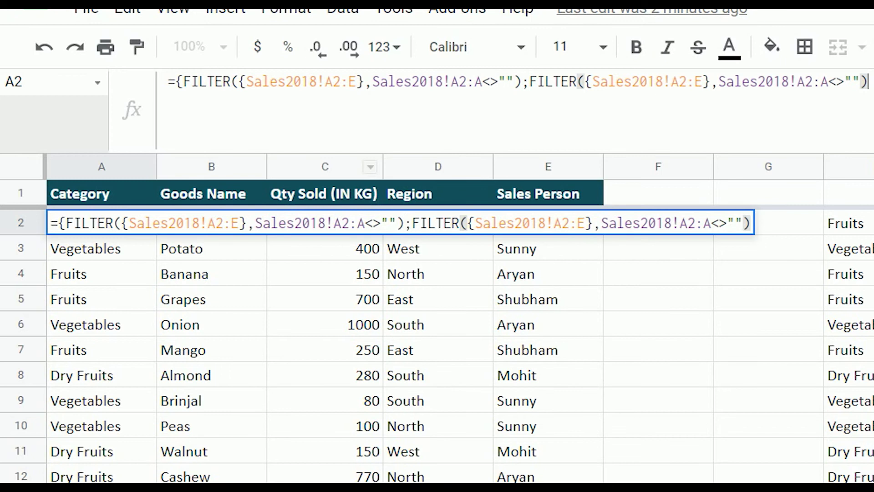
left_click(860, 82)
key("Left")
key("Left")
key("Left")
key("Left")
key("Left")
key("Left")
key("Left")
key("Left")
key("Left")
key("shift+Left")
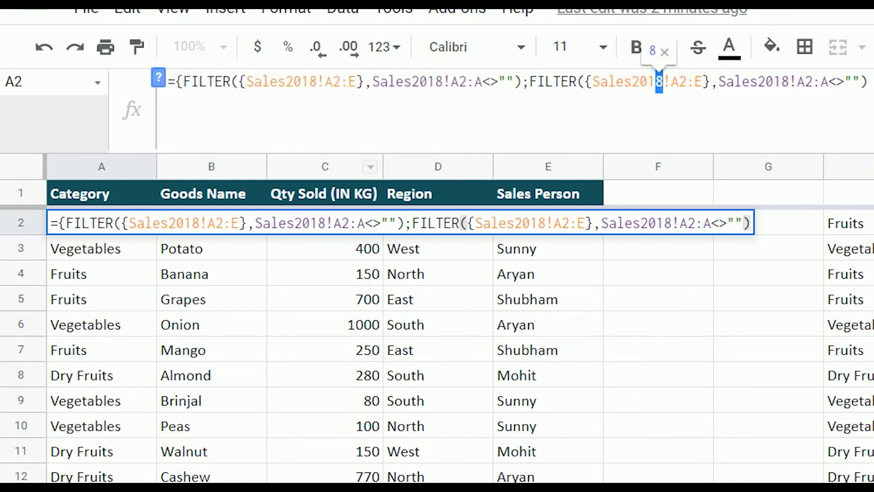
type("9")
key("Right")
key("Right")
key("Right")
key("Right")
key("Right")
key("Right")
key("Right")
key("shift+Left")
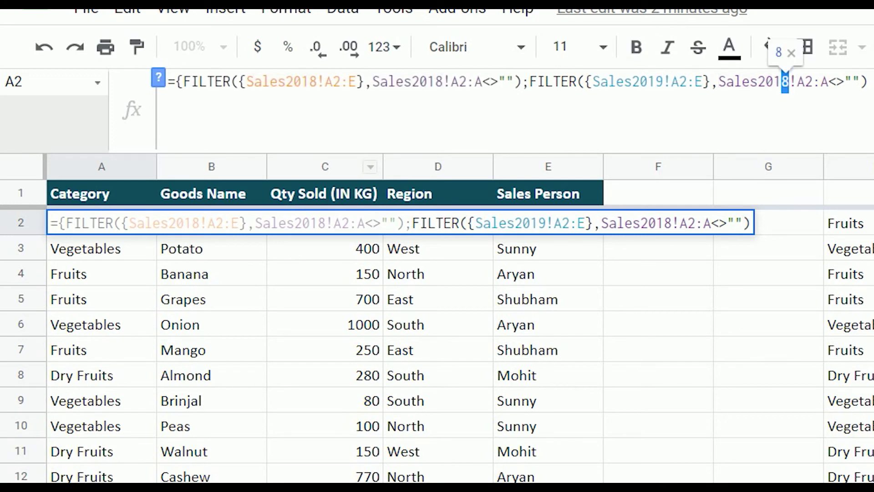
type("9")
key("Right")
key("Right")
key("Right")
key("Right")
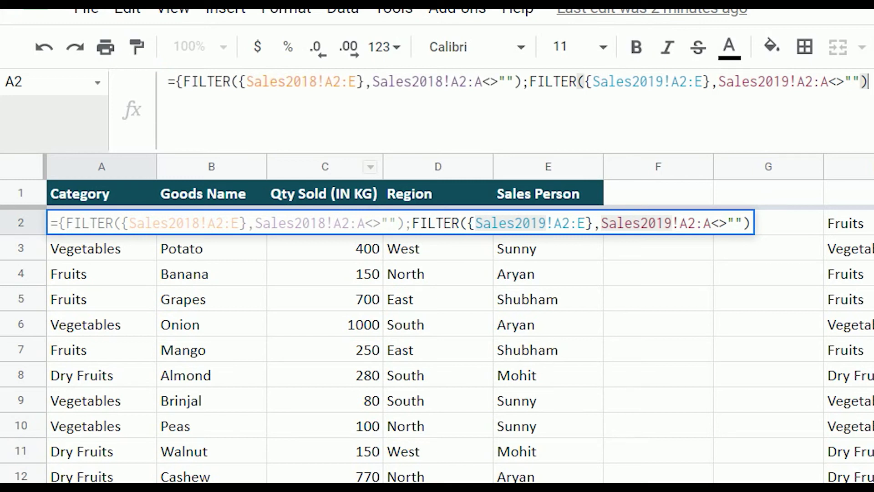
- Add a third FILTER for Sales2020, close the array with }, and enter it
type(";")
key("ctrl+v")
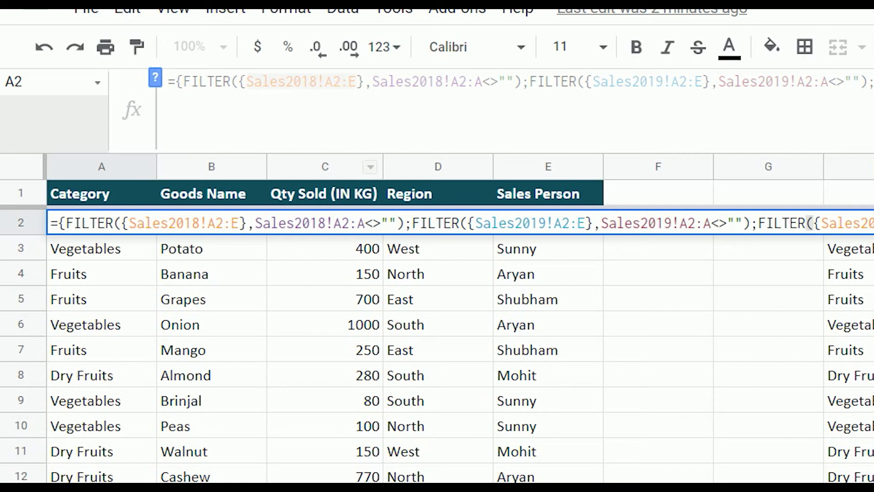
left_click_drag(702, 82, 718, 82)
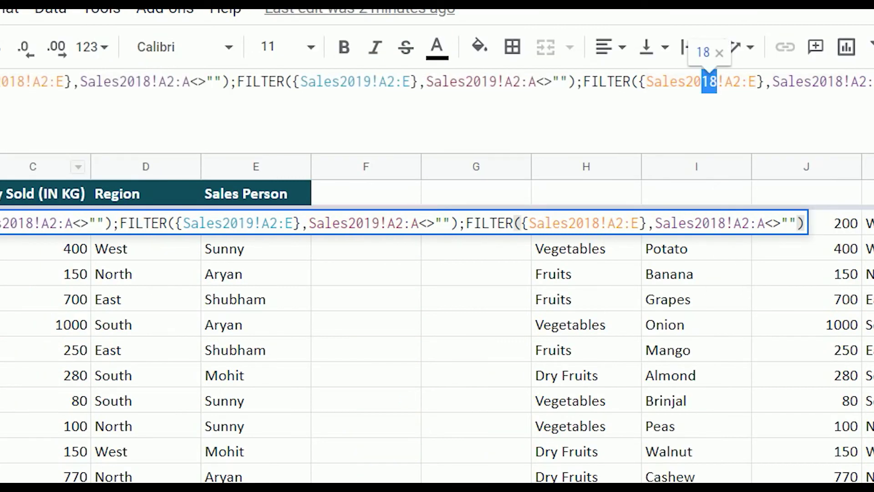
type("20")
left_click(812, 82)
left_click_drag(828, 82, 843, 82)
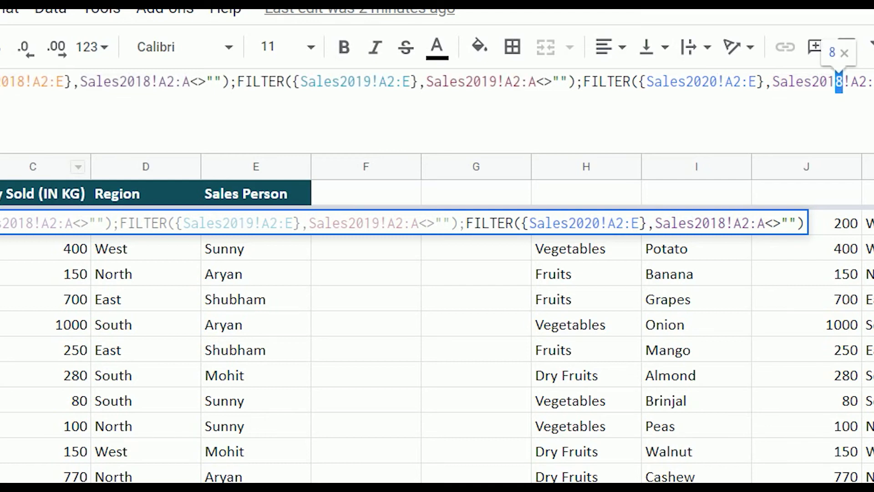
type("20")
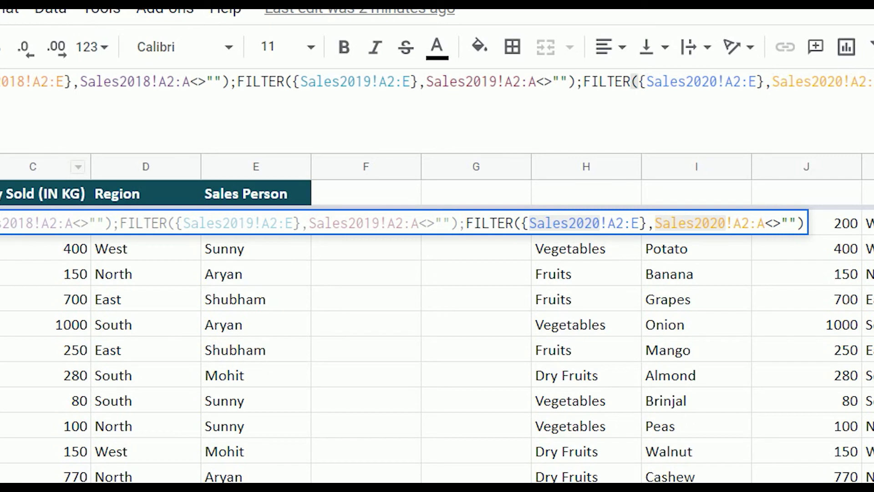
type("}")
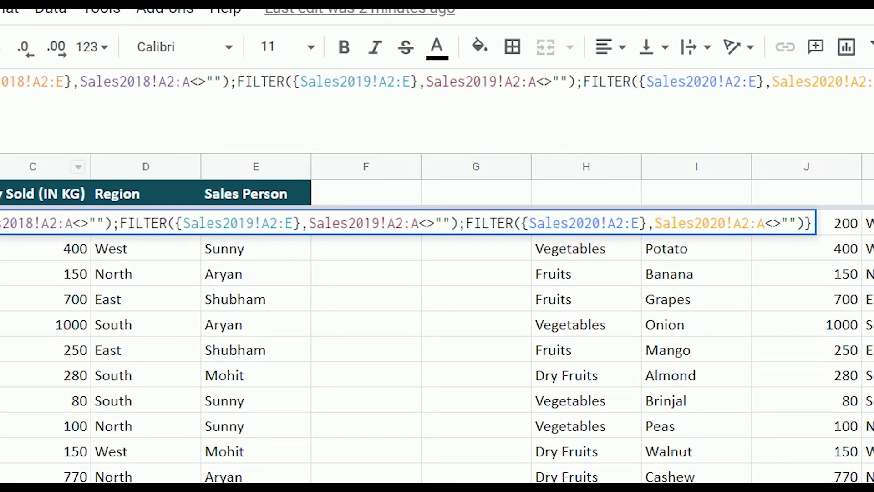
key("Return")
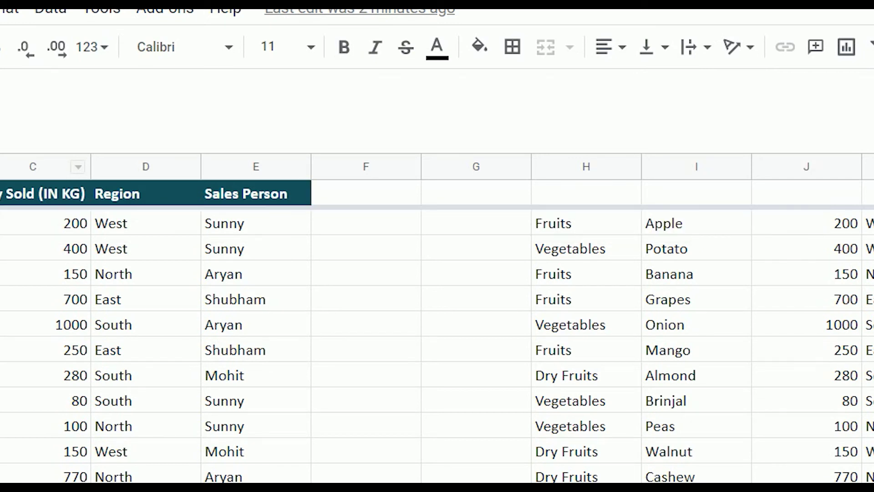
- Verify the FILTER stack in A:E ends with the Dry Fruits Apricot row
left_click(586, 223)
key("ctrl+Down")
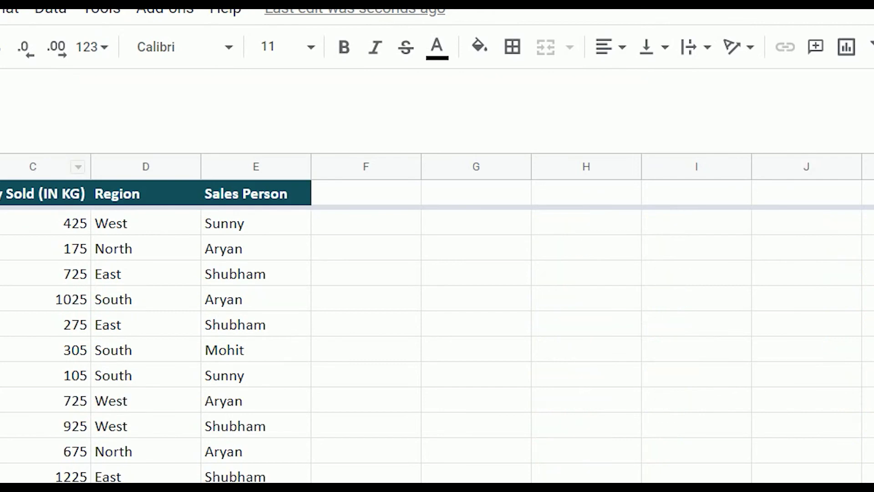
key("Down")
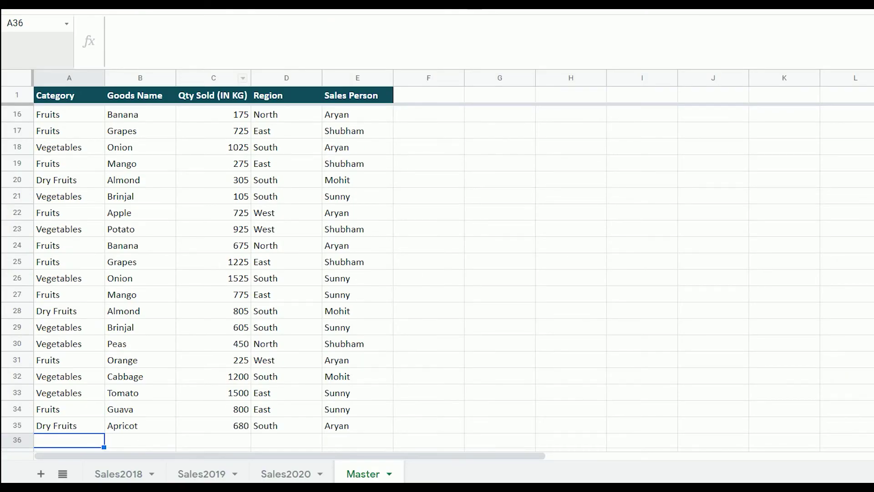
left_click(69, 425)
key("ctrl+Up")
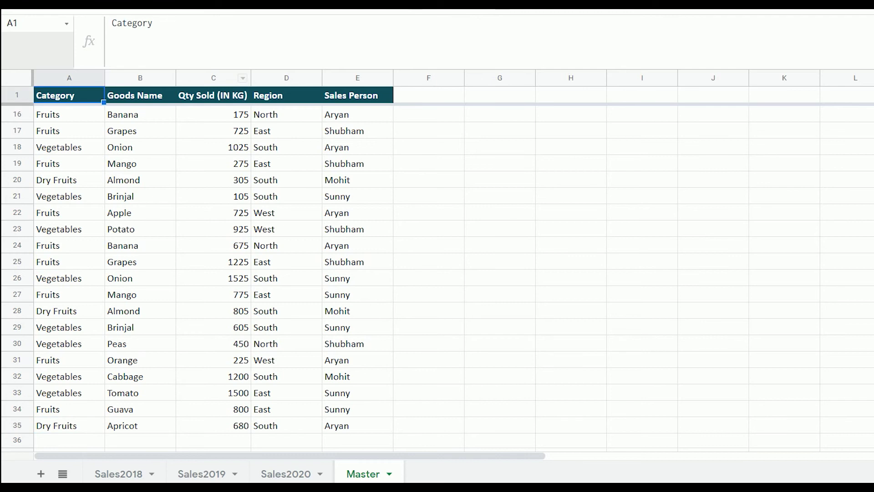
key("Down")
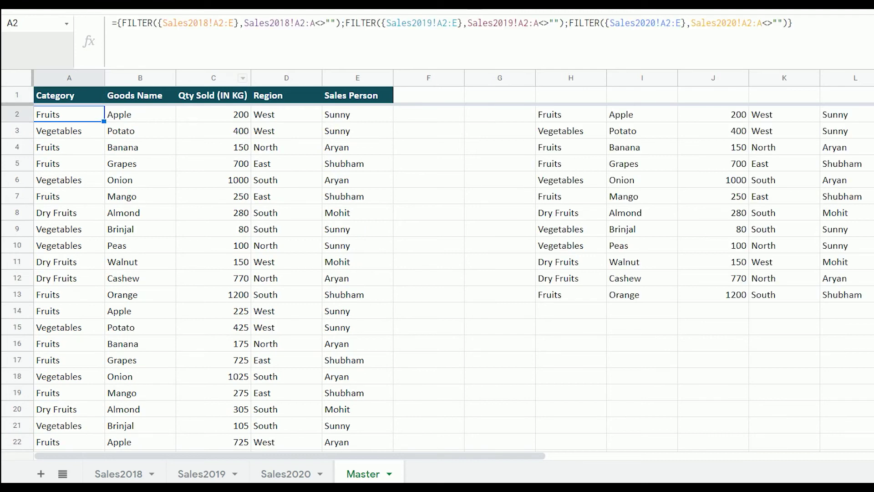
- Compare the H2 results with the A2 stack, then delete the H2 formula
key("Right")
key("Right")
key("Right")
key("Right")
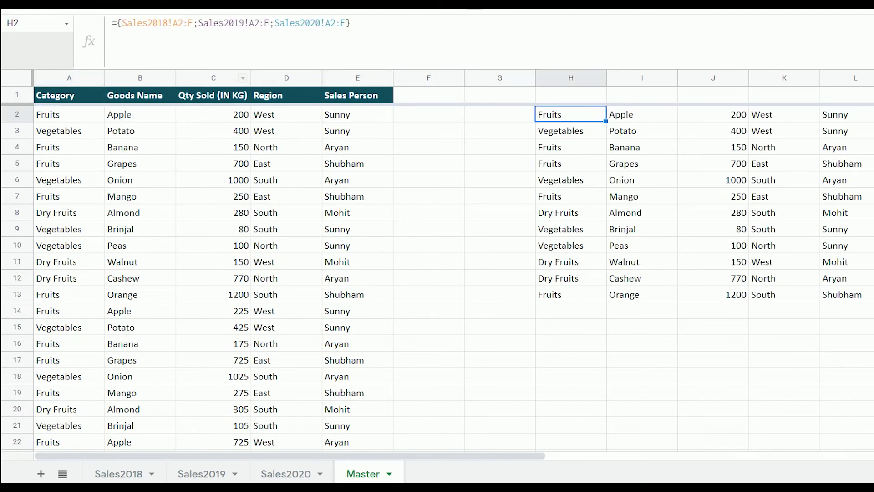
key("ctrl+Down")
key("ctrl+Down")
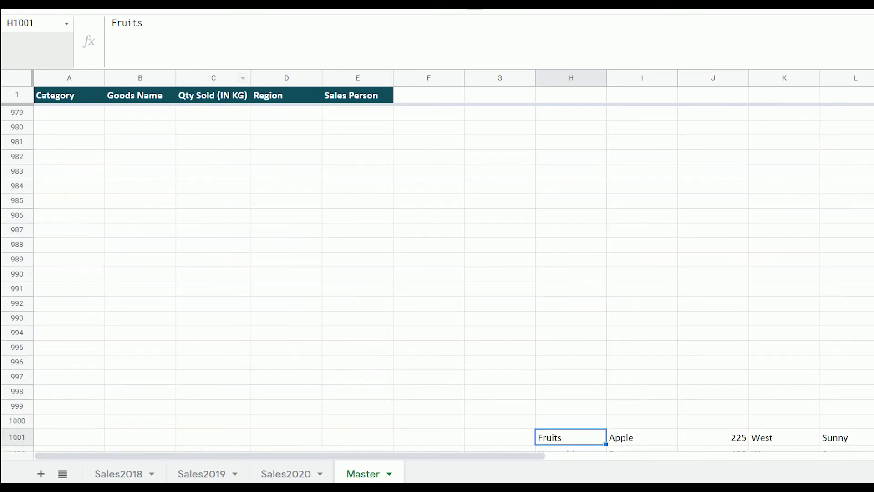
key("ctrl+Up")
key("ctrl+Up")
key("ctrl+Up")
key("Down")
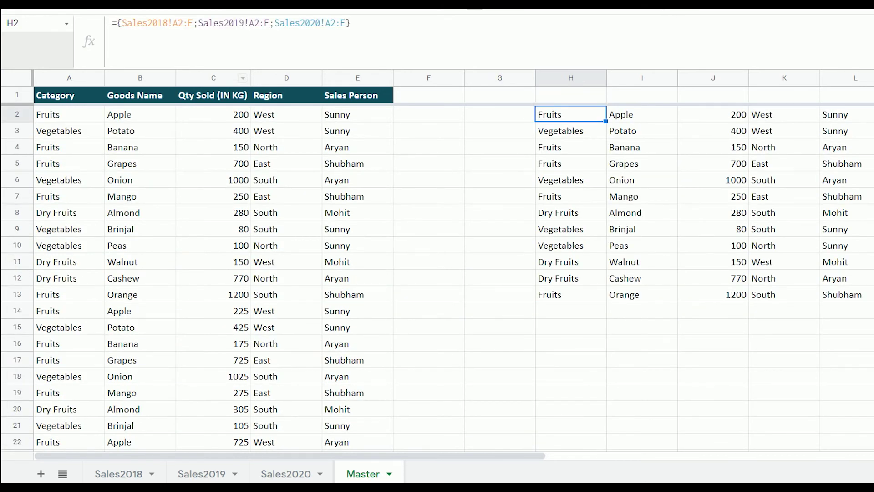
key("Left")
key("Left")
key("Left")
key("Left")
key("Left")
key("Left")
key("Left")
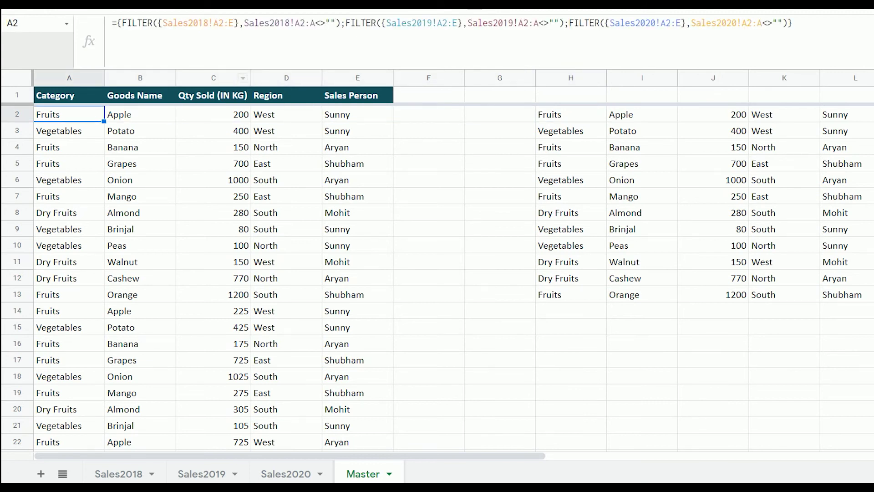
key("Right")
key("Right")
key("Right")
key("Right")
key("Right")
key("Right")
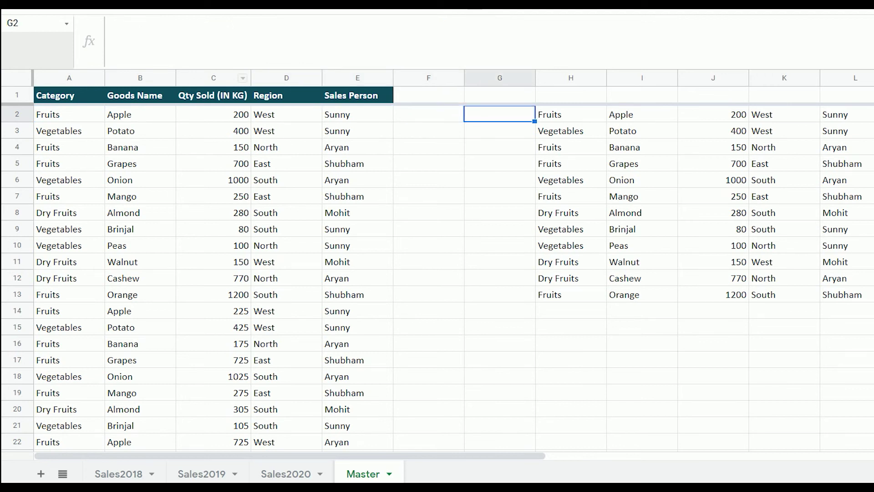
key("Right")
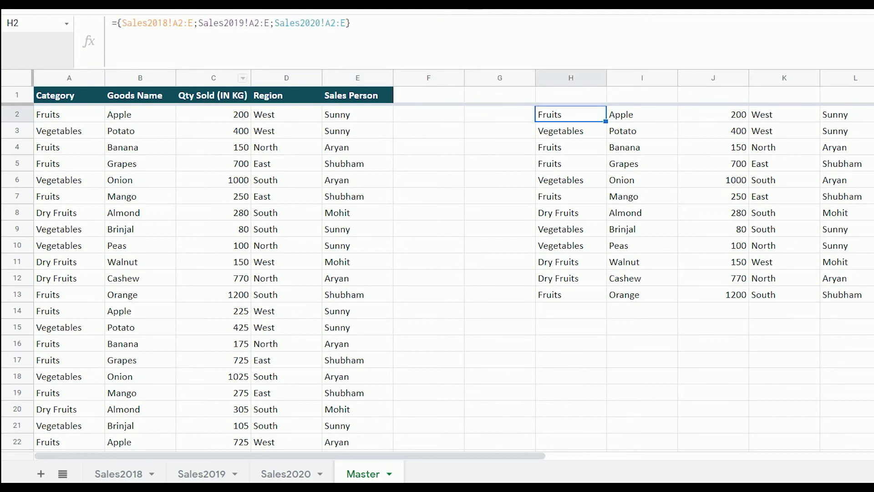
key("Delete")
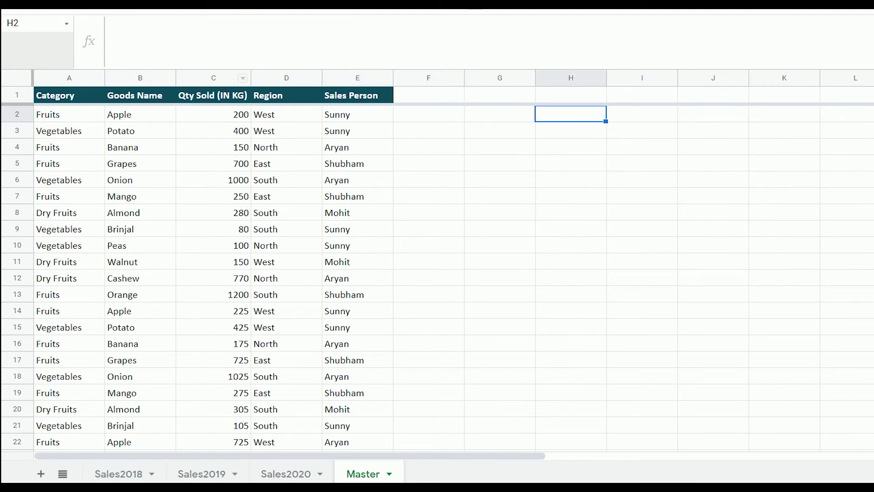
- Confirm Master data ends at row 35, then select Sales2020's last row A15:E15 (Apricot)
key("Left")
key("Left")
key("Left")
key("Left")
key("Left")
key("Left")
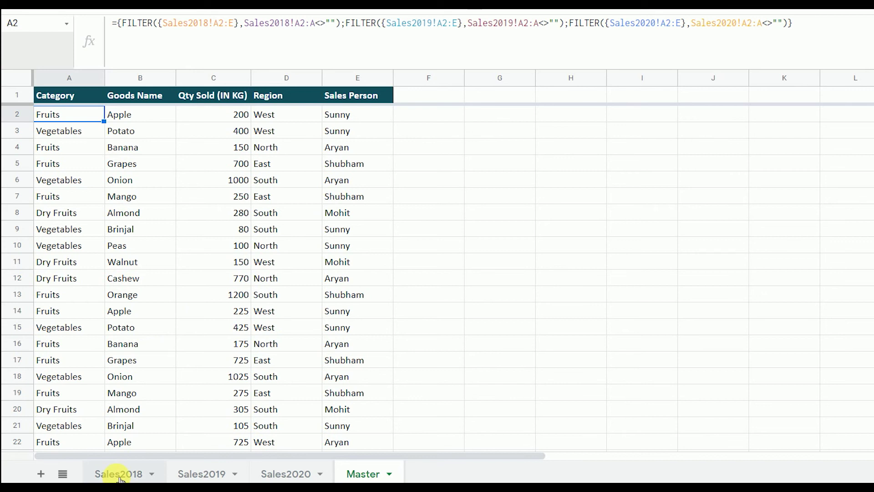
key("ctrl+Down")
key("Down")
key("Down")
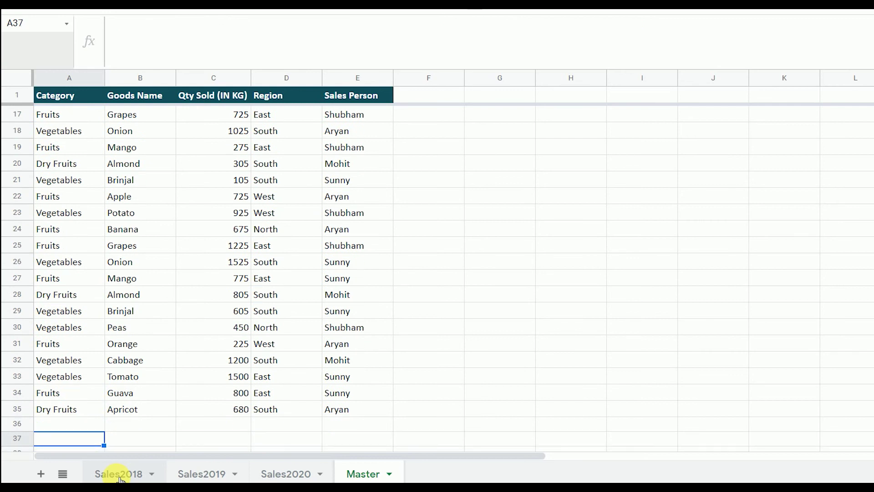
key("Up")
key("Up")
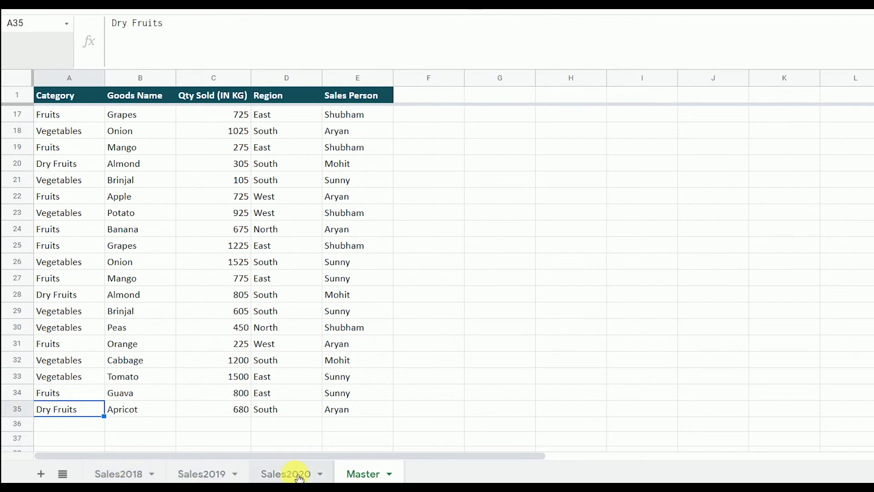
left_click(296, 475)
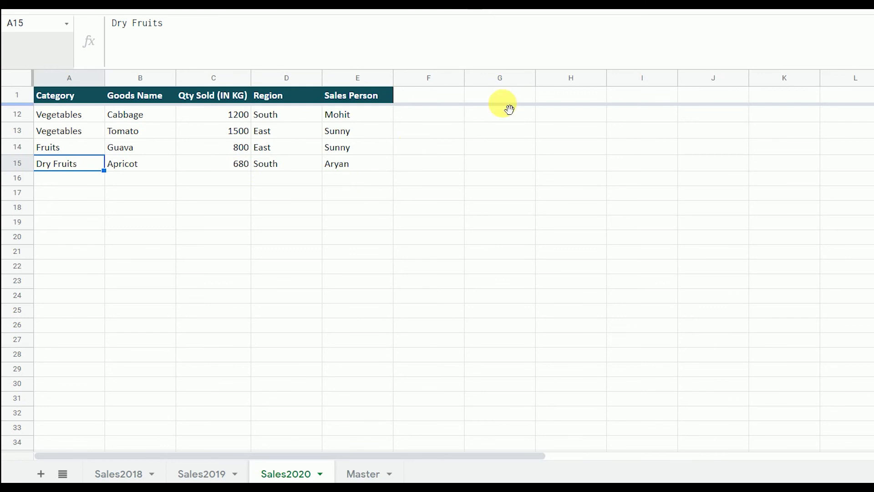
key("ctrl+shift+Right")
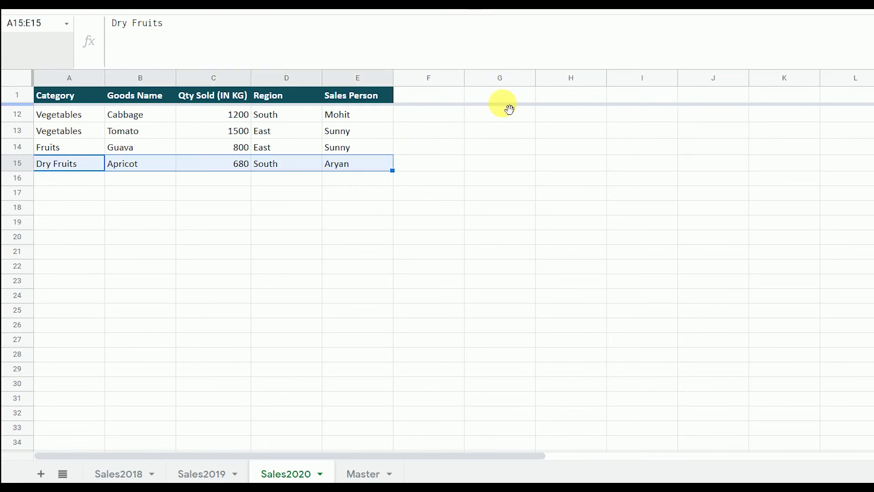
- Copy the Apricot row 15 into the empty row 16 of Sales2020
key("ctrl+c")
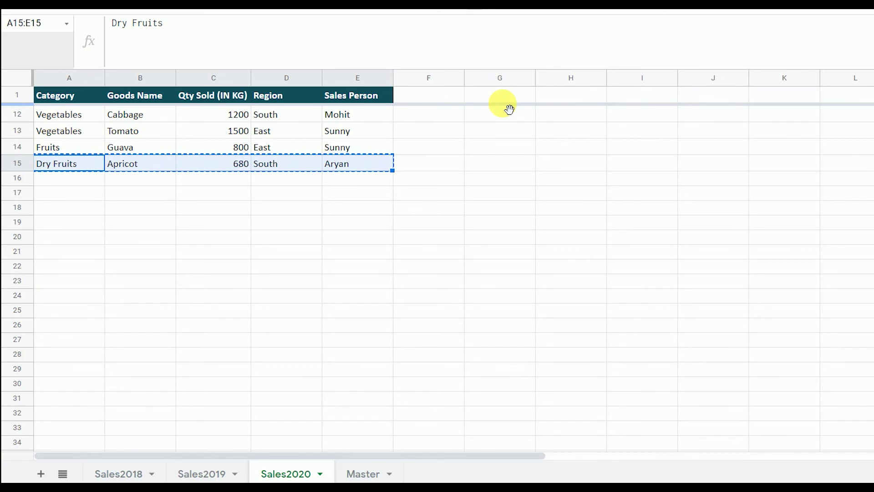
key("Down")
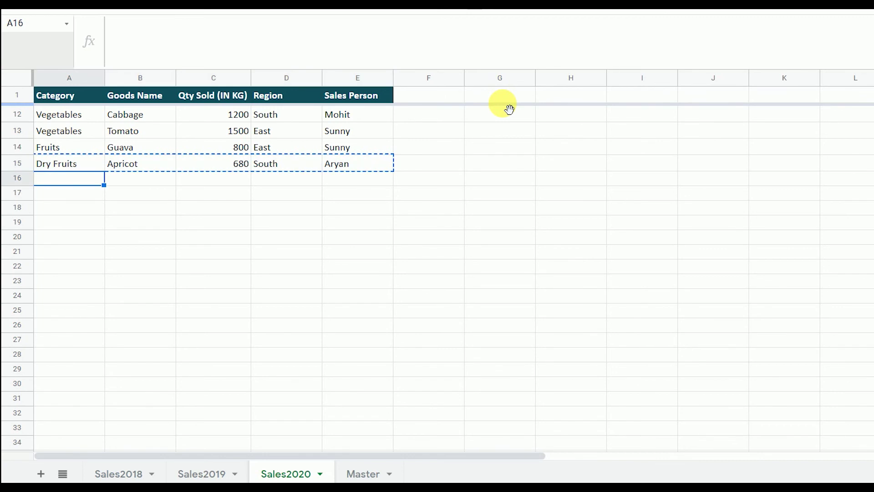
key("ctrl+v")
key("Right")
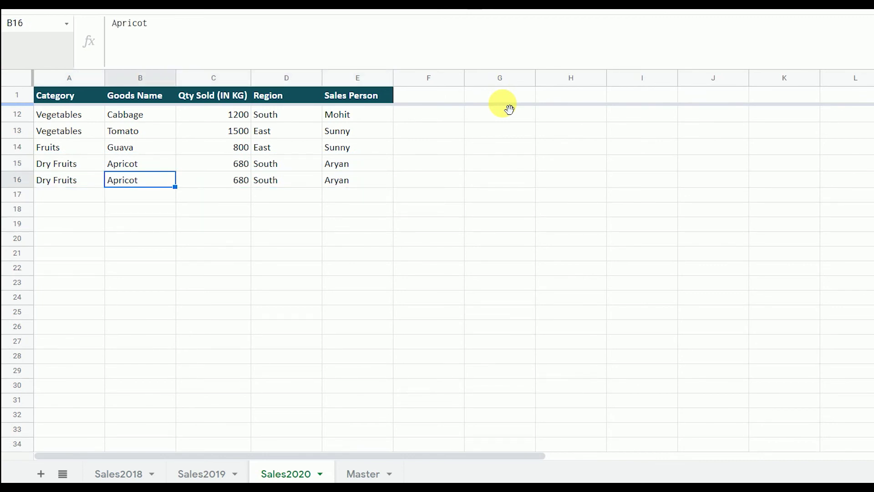
key("Left")
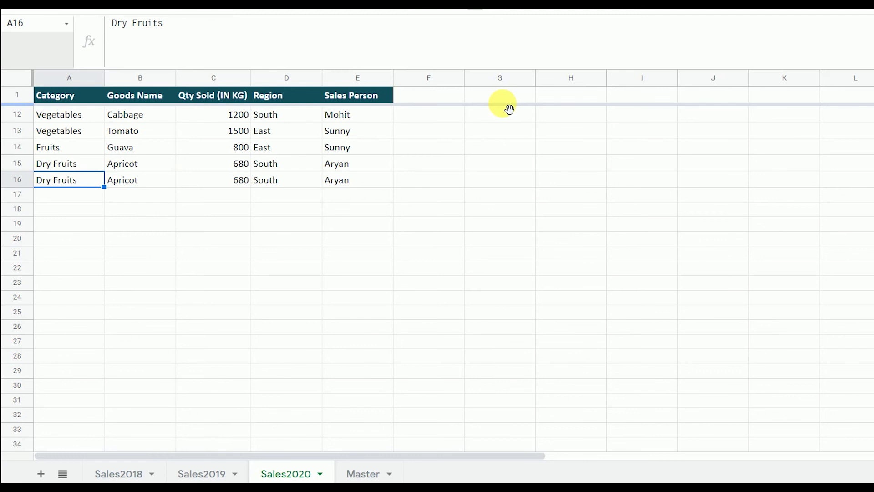
- Overwrite row 16 with category Fruits, goods name Kiwi and quantity 450
type("F")
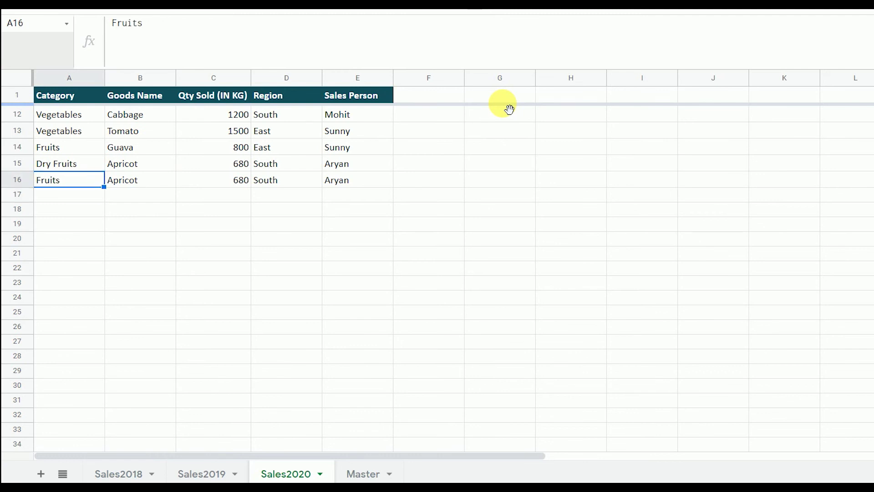
key("Tab")
type("Kiwi")
key("Return")
key("Up")
key("Right")
type("450")
key("Return")
key("Up")
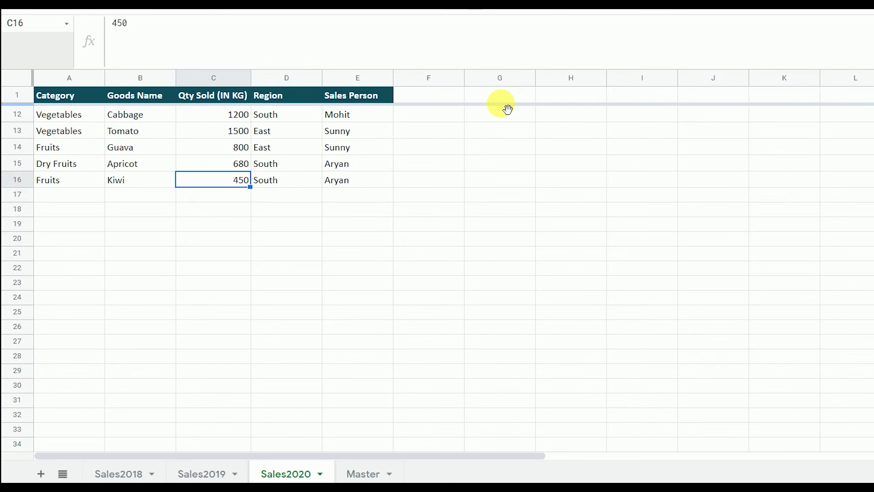
key("Right")
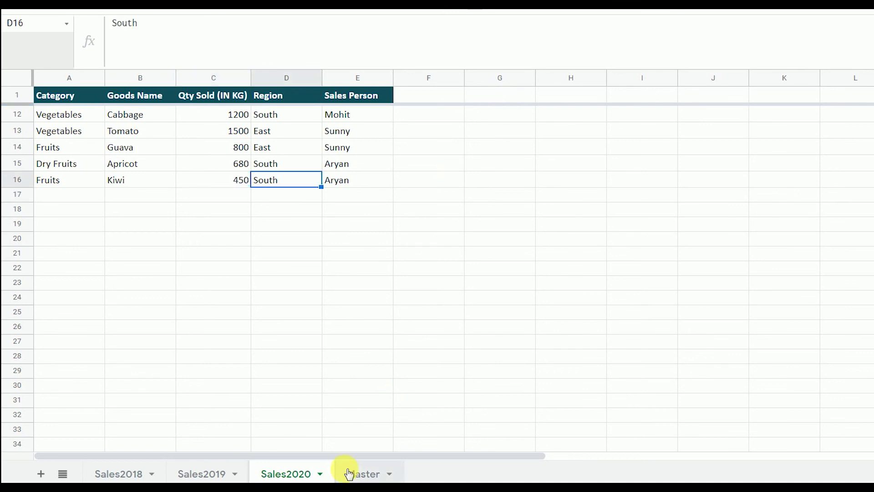
- Check Master row 36 for the appended Kiwi entry with Fruits, 450 and South
left_click(348, 474)
key("Down")
key("Down")
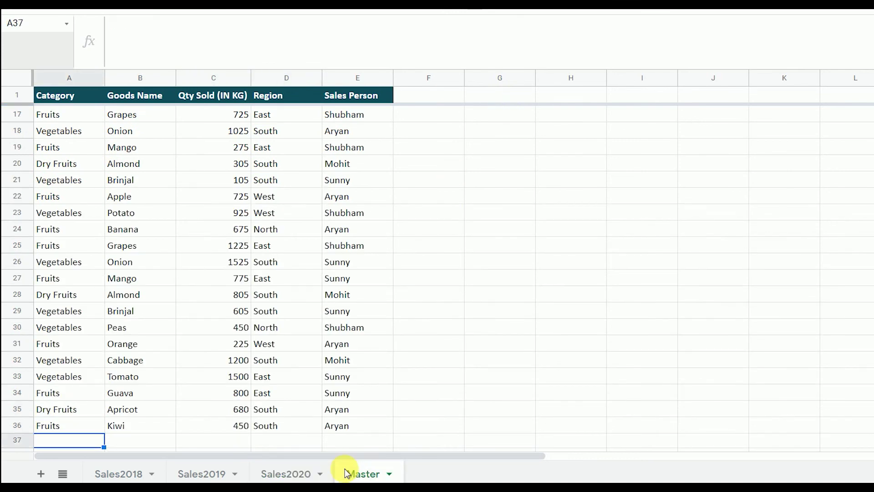
key("Down")
key("Down")
key("Down")
key("Up")
key("Up")
key("Up")
key("Up")
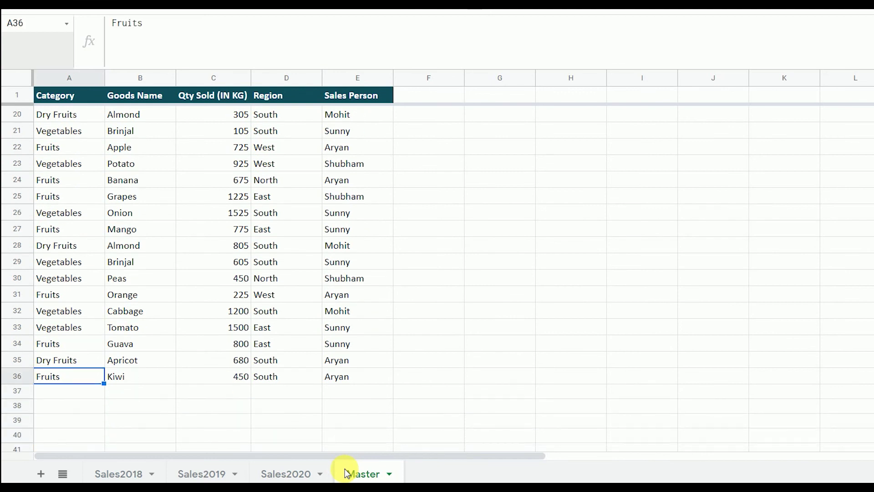
key("Right")
key("Right")
key("Right")
key("Right")
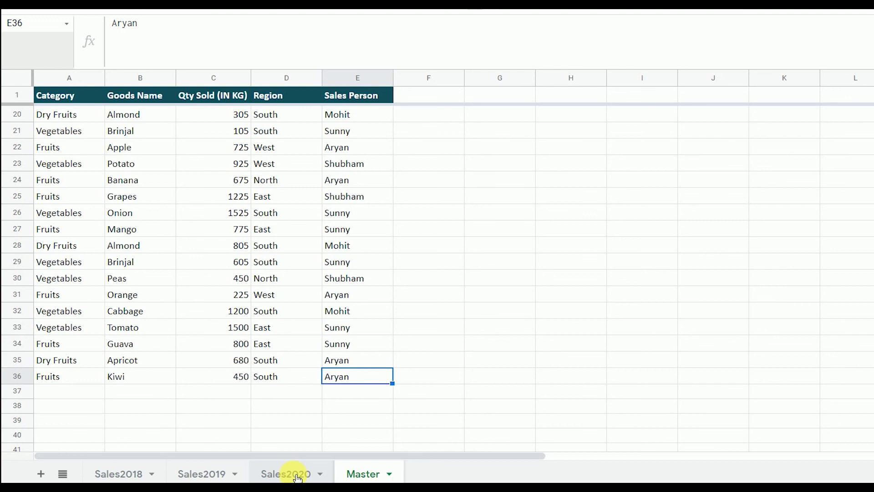
- Compare Sales2018's last Orange row with Master and select Master row 13
left_click(124, 474)
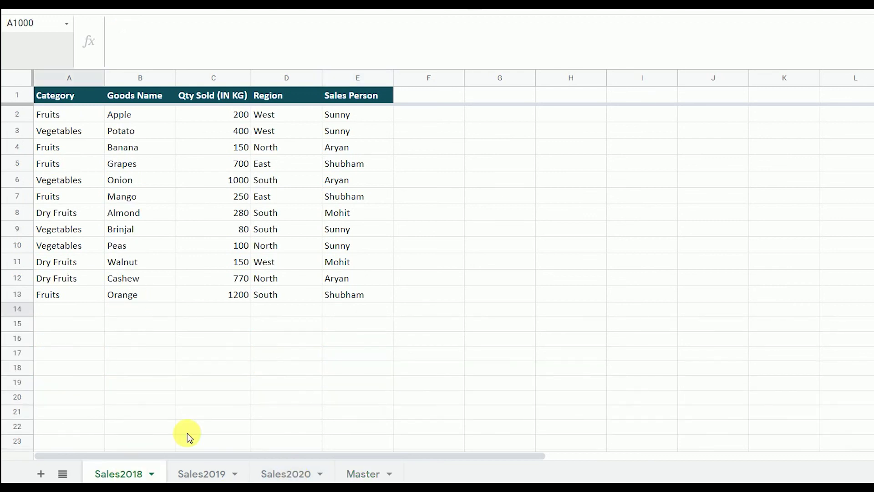
left_click(358, 474)
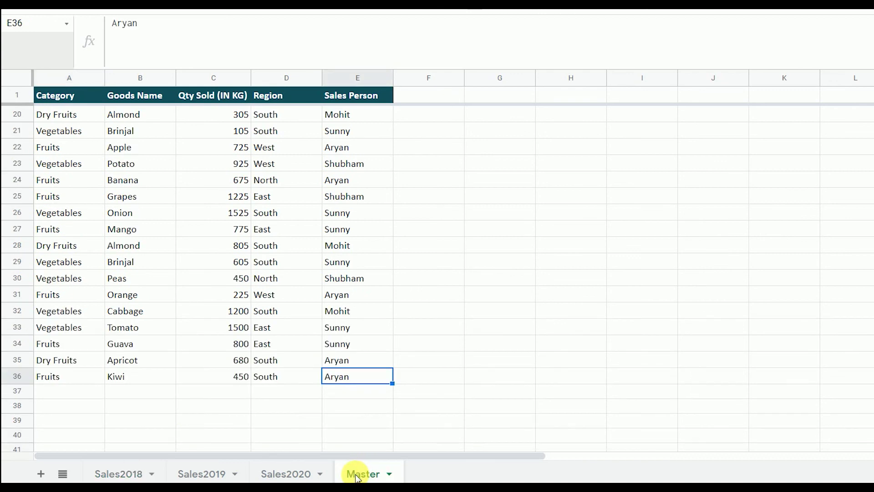
key("ctrl+Up")
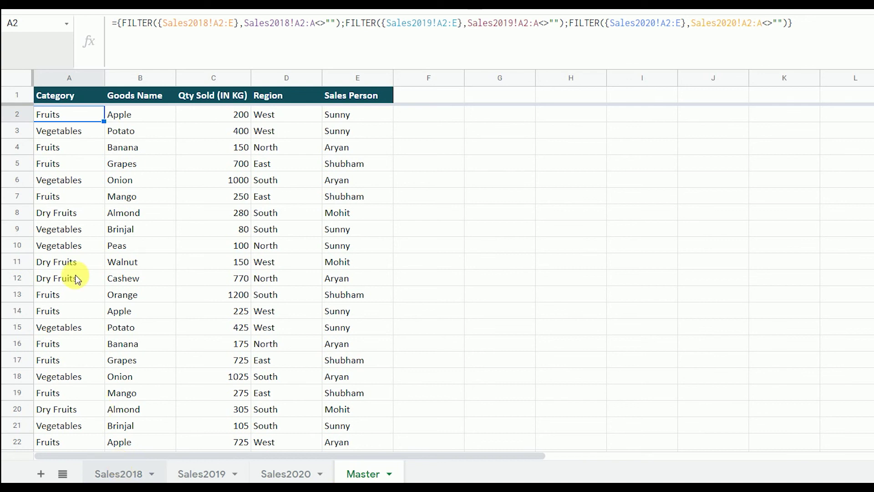
left_click(75, 297)
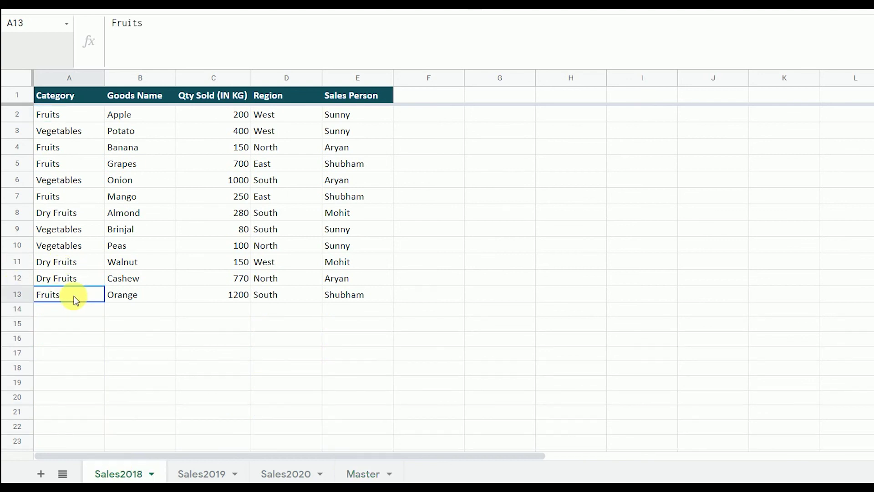
left_click_drag(75, 299, 356, 295)
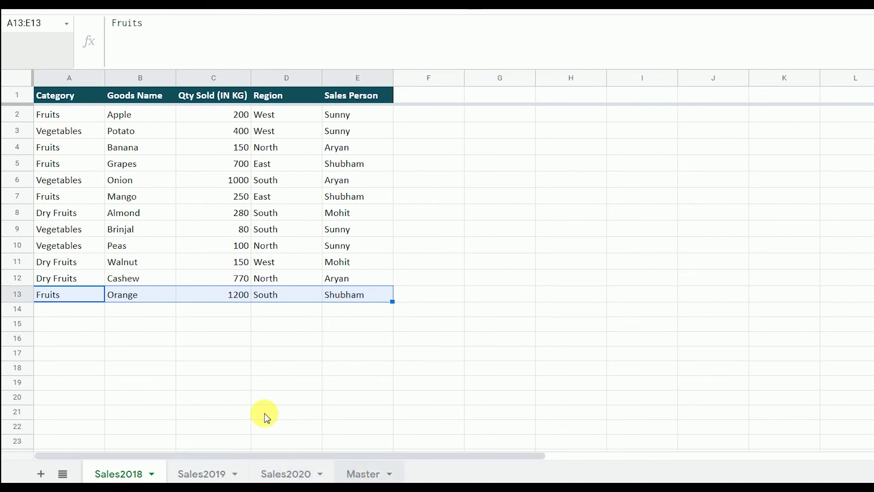
left_click(49, 298)
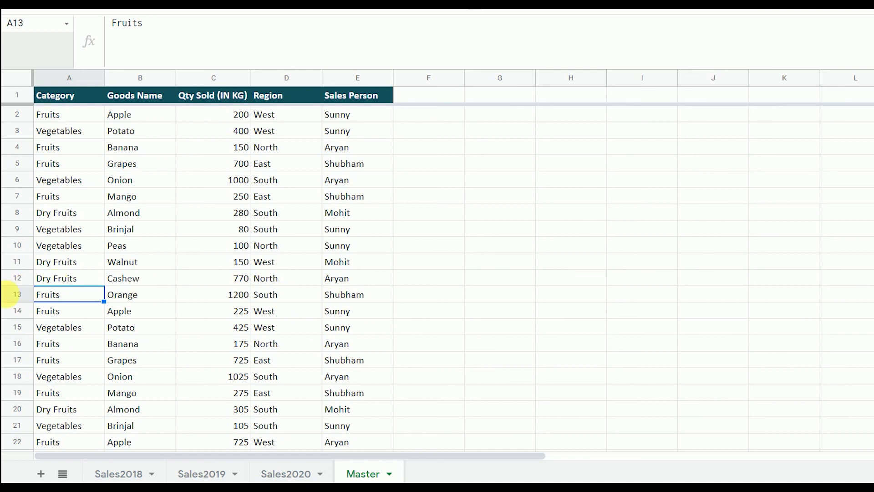
left_click(24, 297)
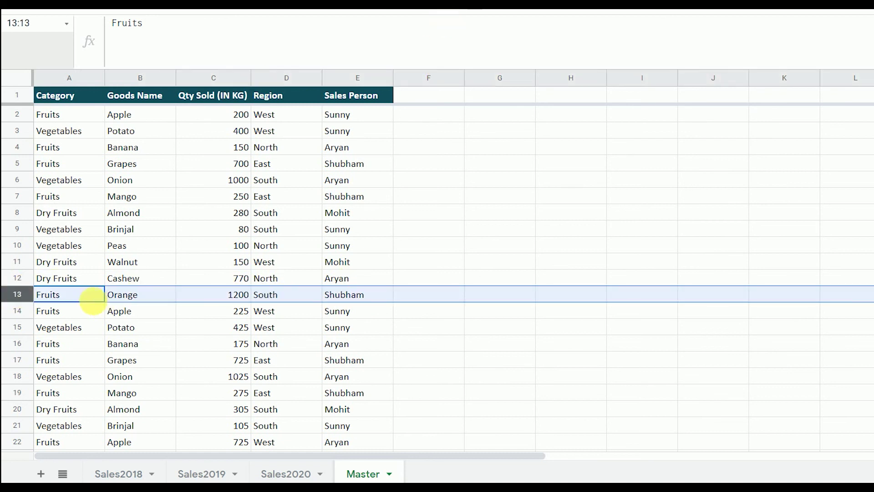
- Colour the Master sheet's Orange row (A13:E13) text purple, then return to Sales2018
key("ctrl+c")
left_click(67, 310)
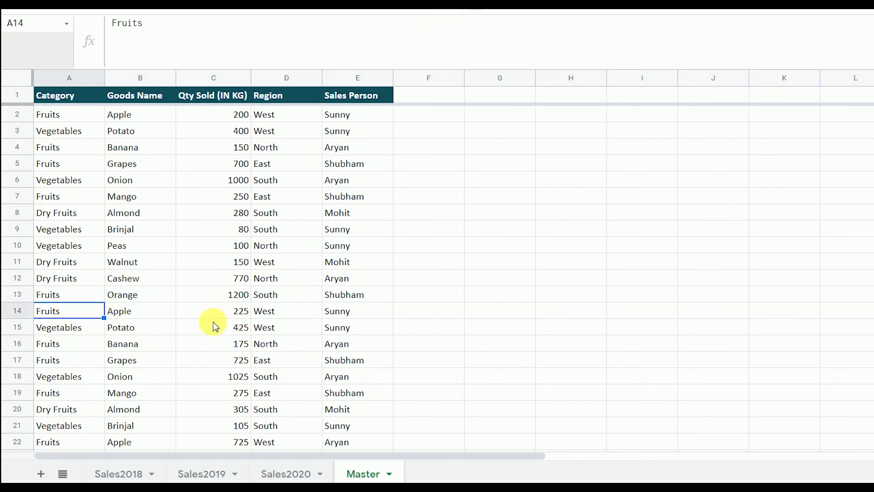
left_click_drag(97, 296, 355, 293)
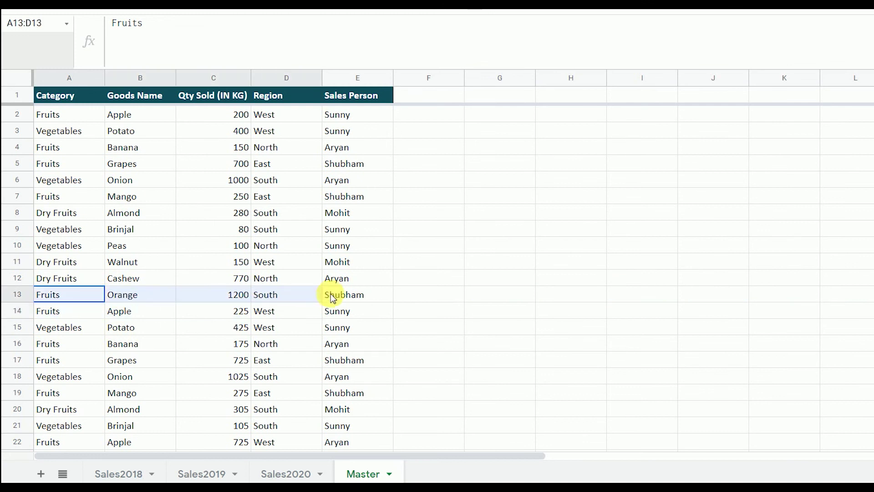
left_click(476, 13)
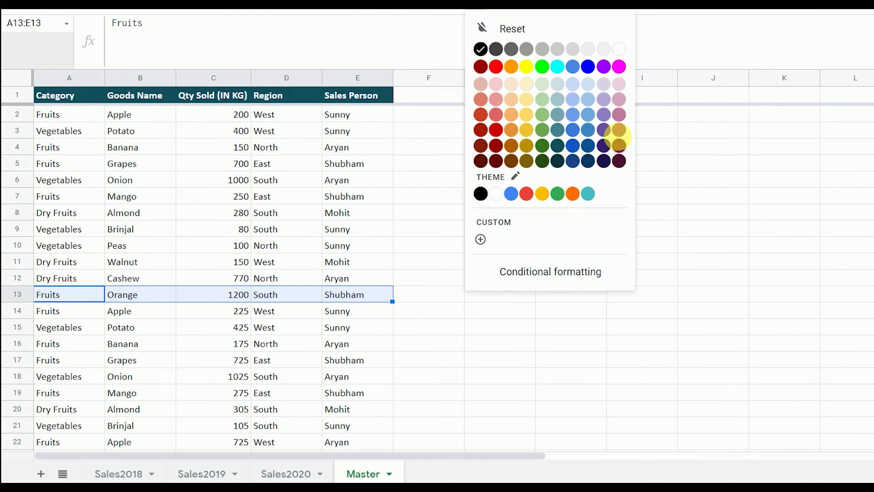
left_click(619, 131)
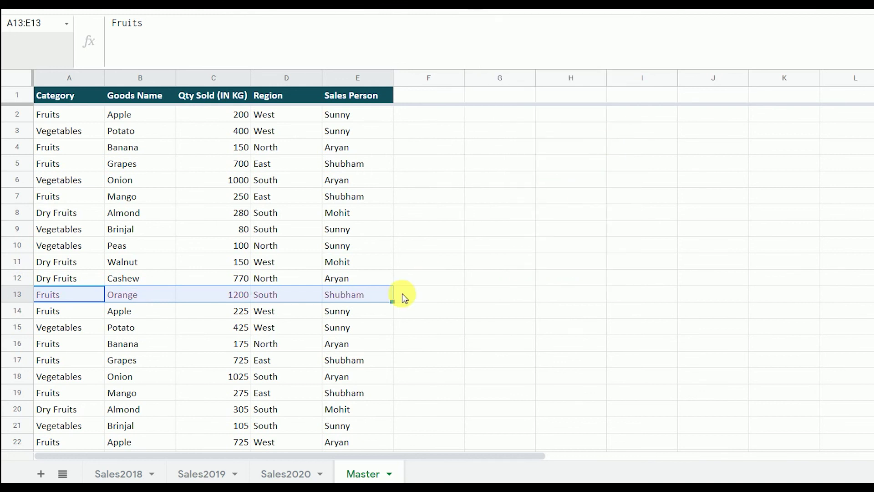
left_click(428, 294)
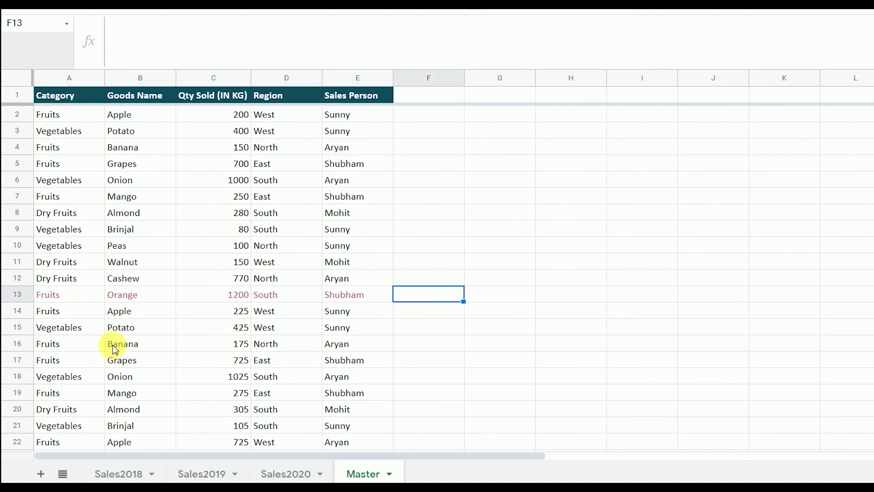
left_click(119, 476)
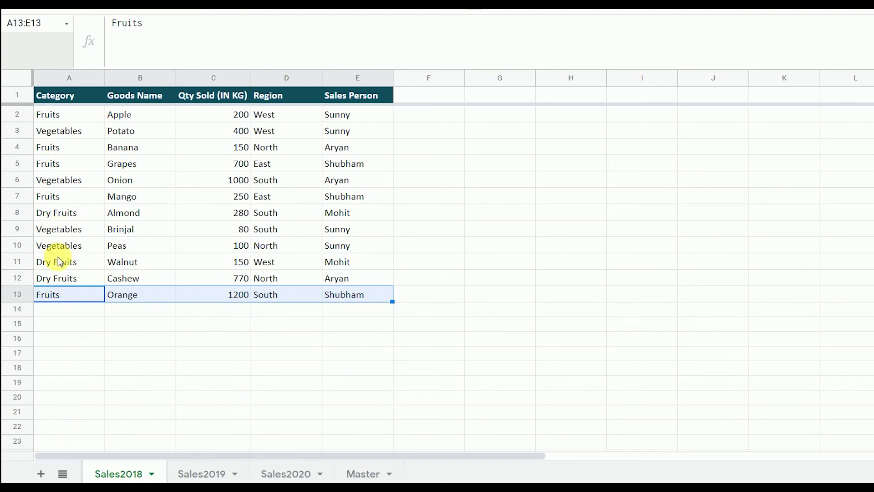
- Copy the Mango row 7 on Sales2018 into the empty row 14
left_click(61, 275)
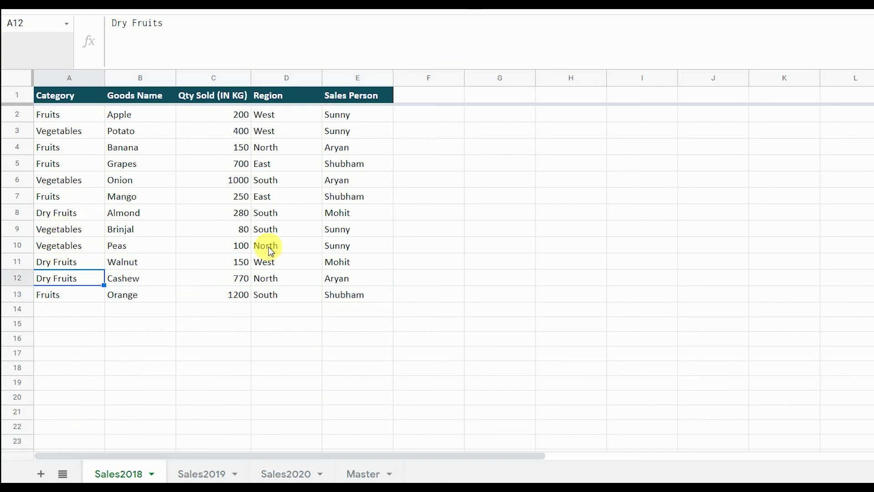
key("Down")
key("Up")
key("Down")
key("Up")
key("Up")
key("Up")
key("Up")
key("Up")
key("Up")
key("ctrl+shift+Right")
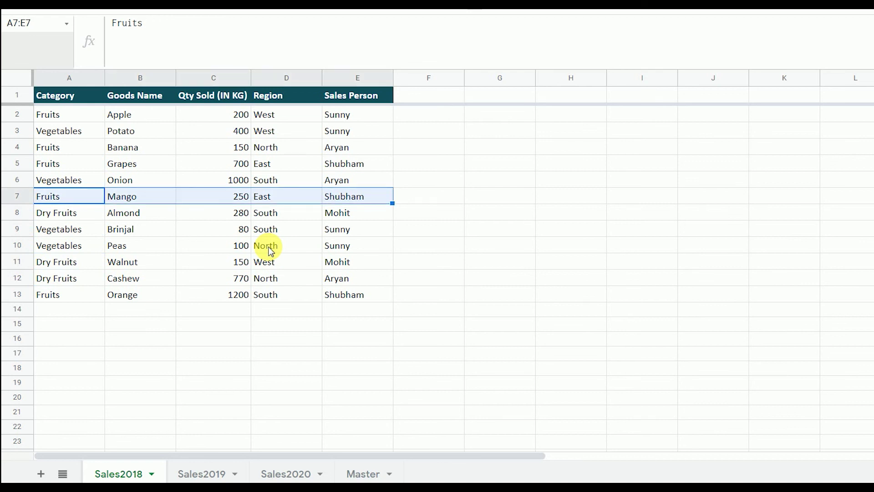
key("ctrl+c")
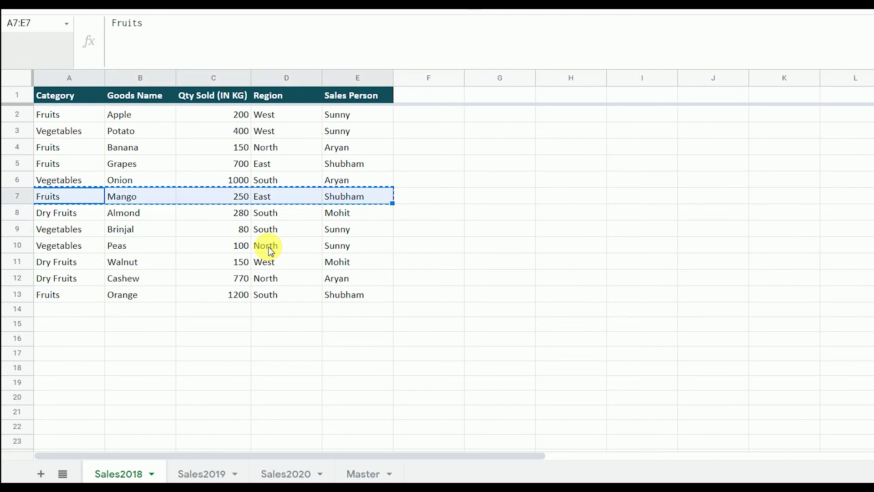
key("Down")
key("Down")
key("Down")
key("Down")
key("Down")
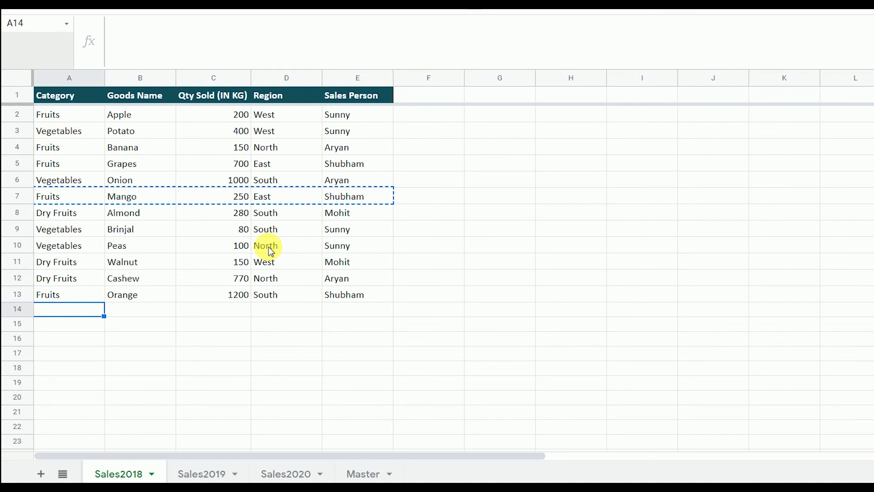
key("ctrl+v")
- Change row 14 to strawberry with quantity 400 and a different, autocompleted sales person
key("Right")
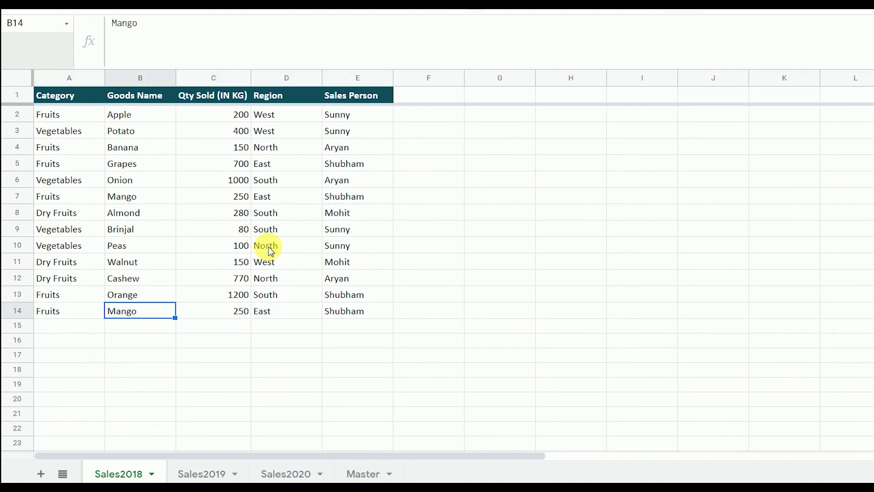
type("strawbw")
key("BackSpace")
type("erry")
key("Return")
key("Up")
key("Right")
type("400")
key("Return")
key("Up")
key("Right")
key("Right")
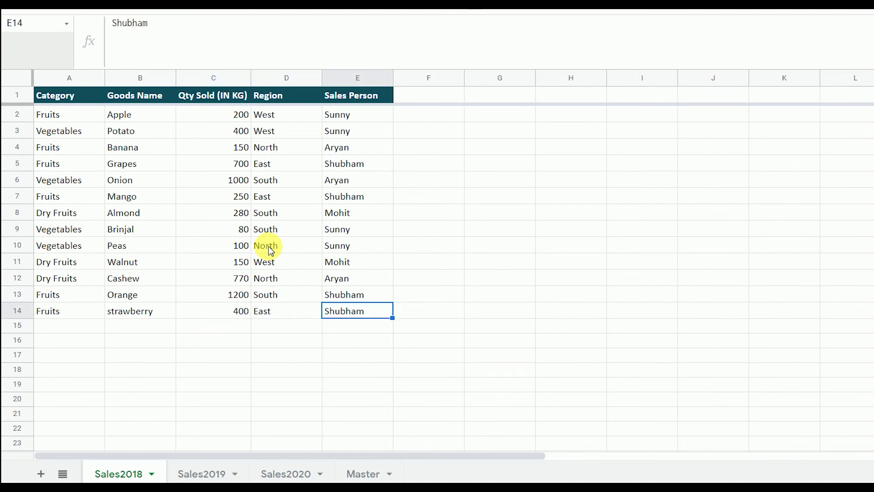
type("A")
key("Return")
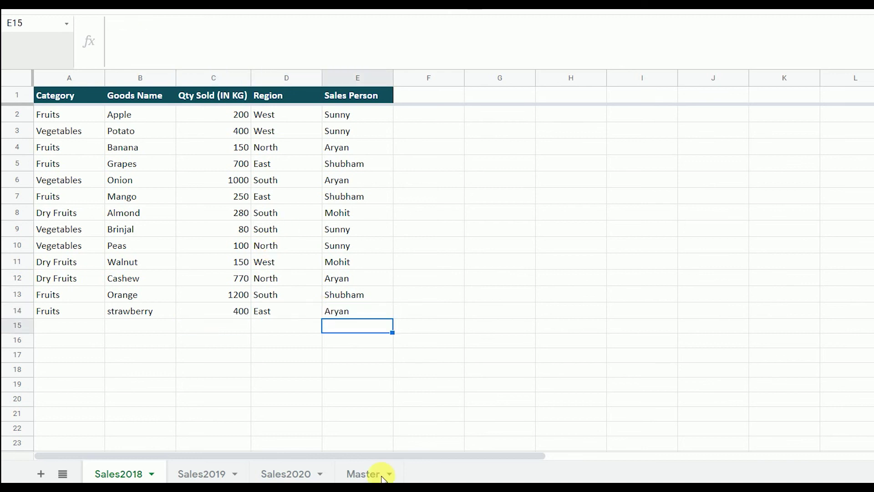
- On Master, confirm the strawberry row appears at row 14 and view the FILTER formula in A2
left_click(362, 476)
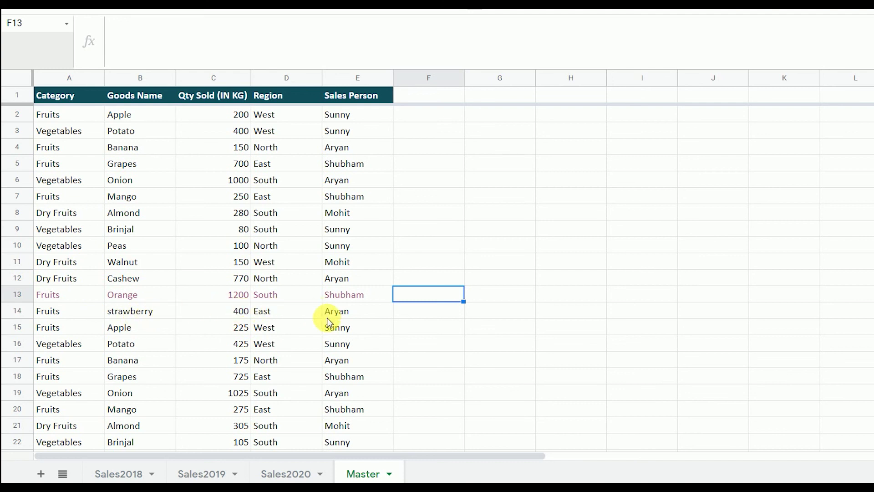
left_click(123, 479)
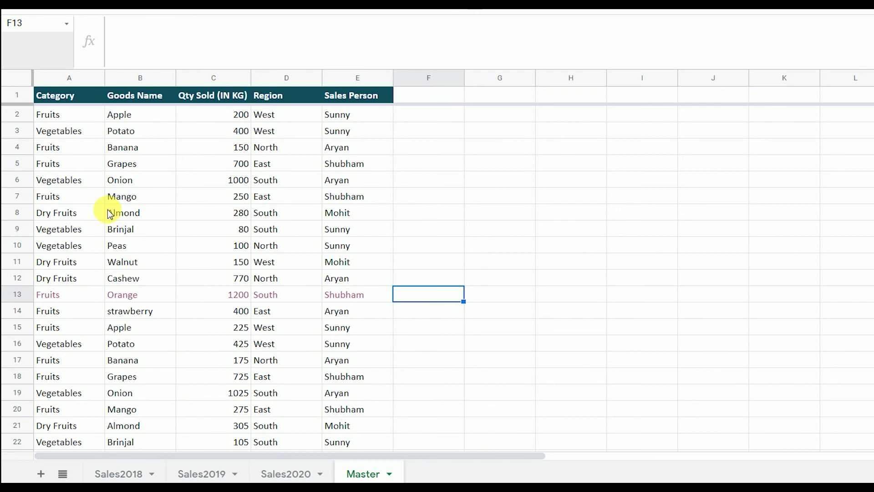
key("Left")
key("Left")
key("Left")
key("Left")
key("Left")
key("ctrl+Up")
key("Down")
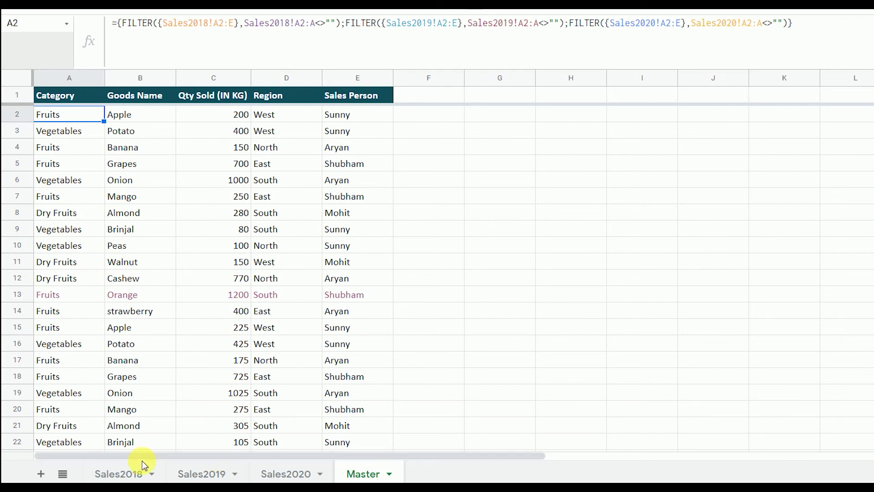
left_click(119, 474)
left_click(191, 474)
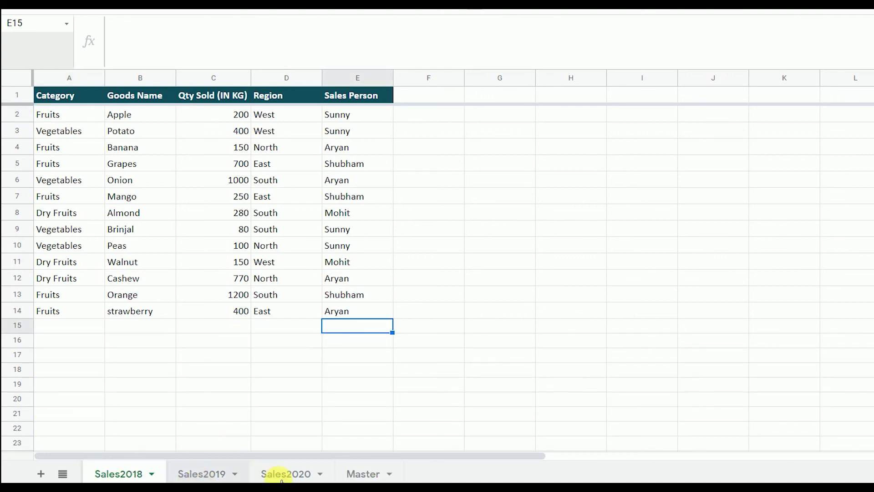
left_click(286, 474)
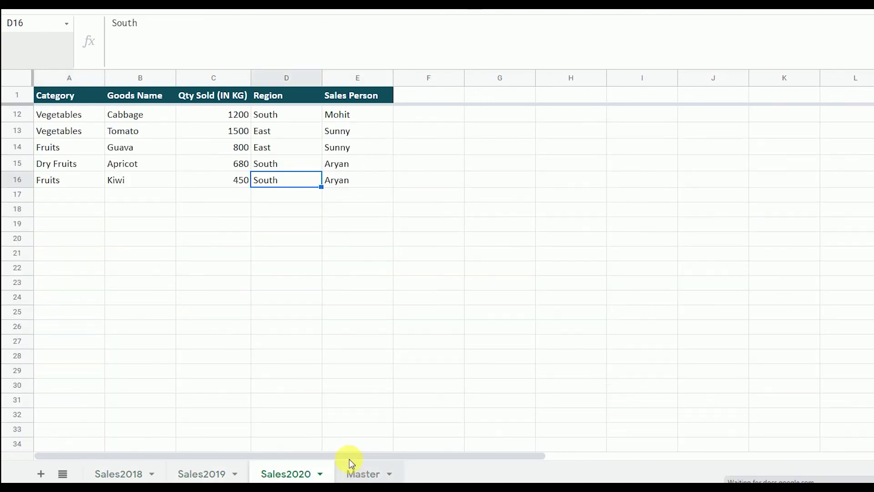
left_click(355, 473)
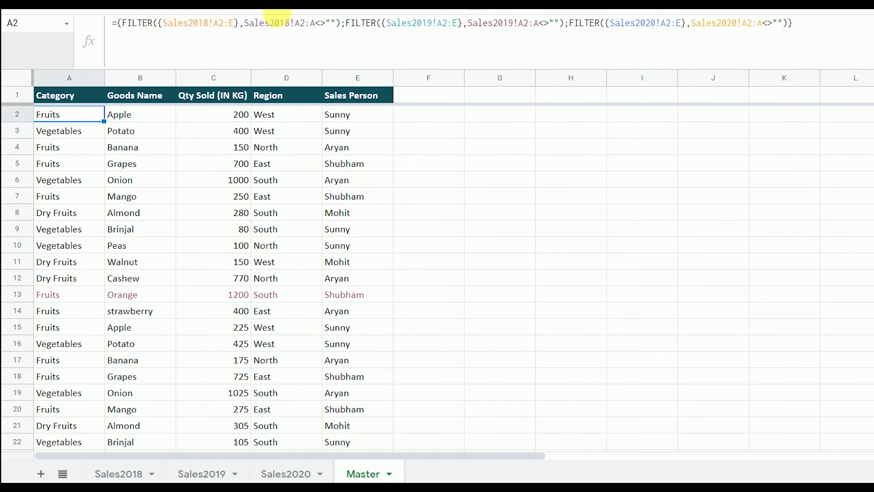